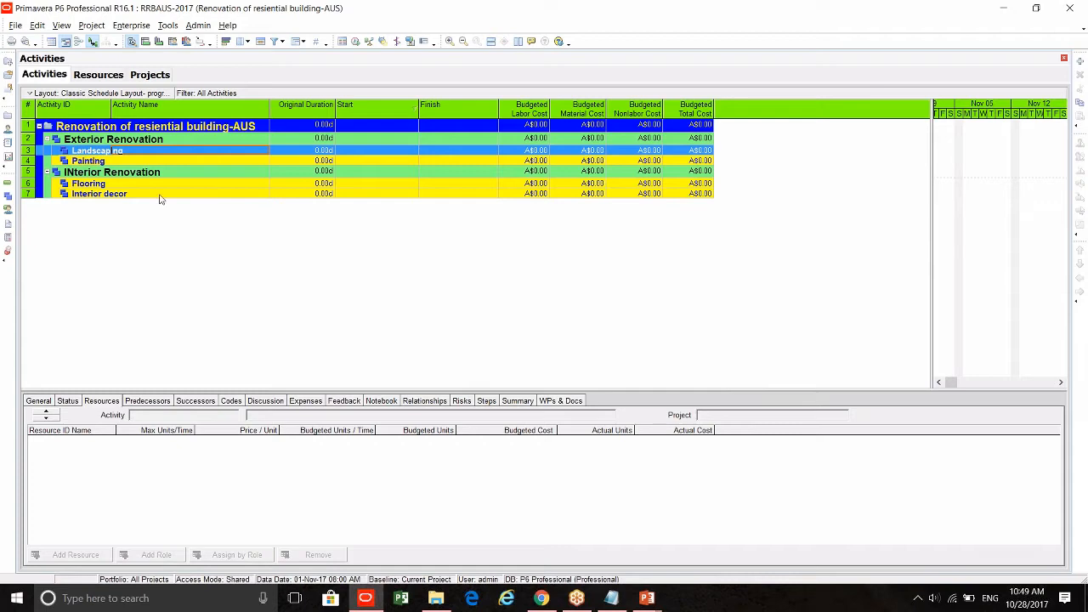
# - Add two activities under the Interior decor WBS and name the first one "Footing shuttering"
pyautogui.click(160, 194)
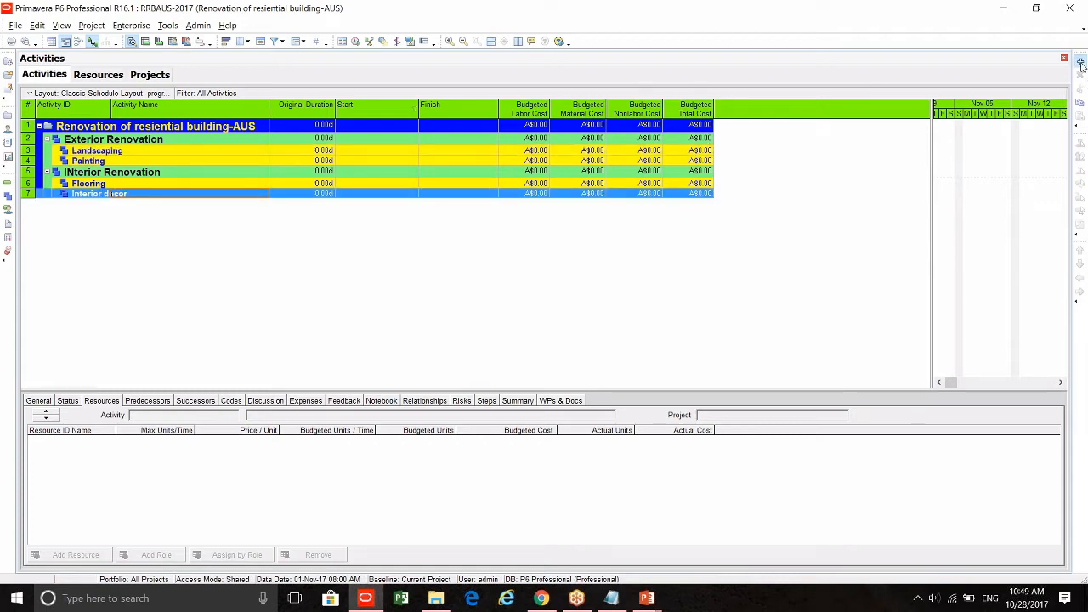
pyautogui.click(1079, 61)
pyautogui.click(1080, 62)
pyautogui.click(140, 204)
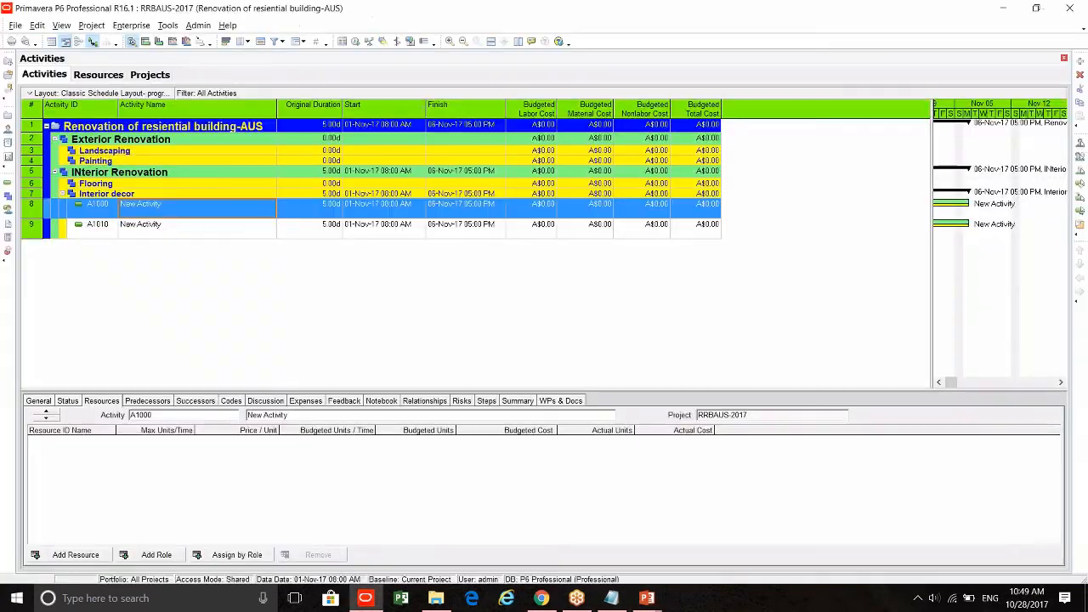
pyautogui.write('Footing shut')
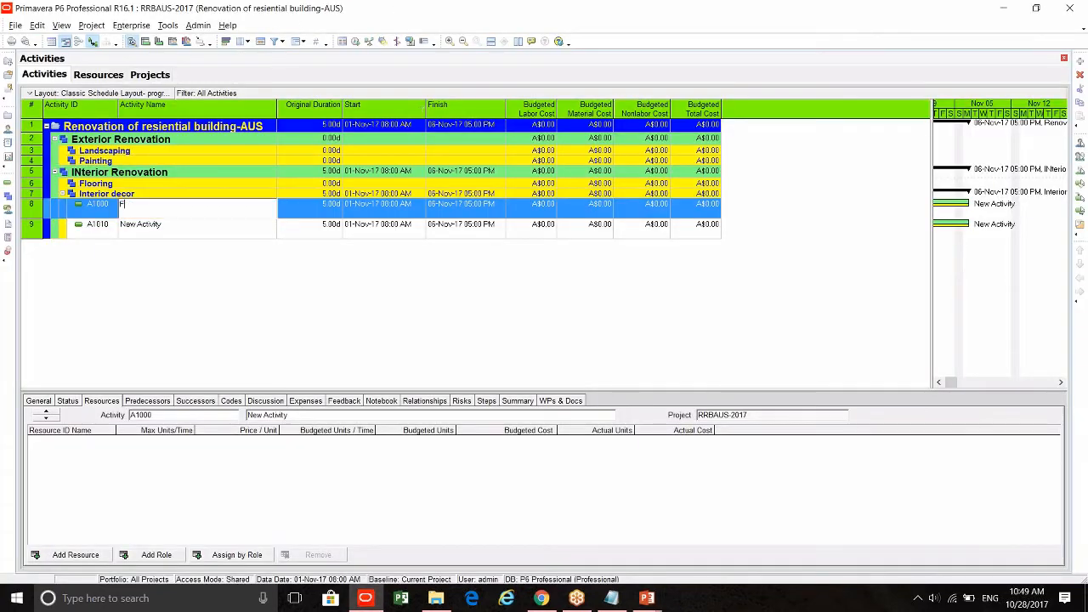
pyautogui.write('tering')
pyautogui.press('Return')
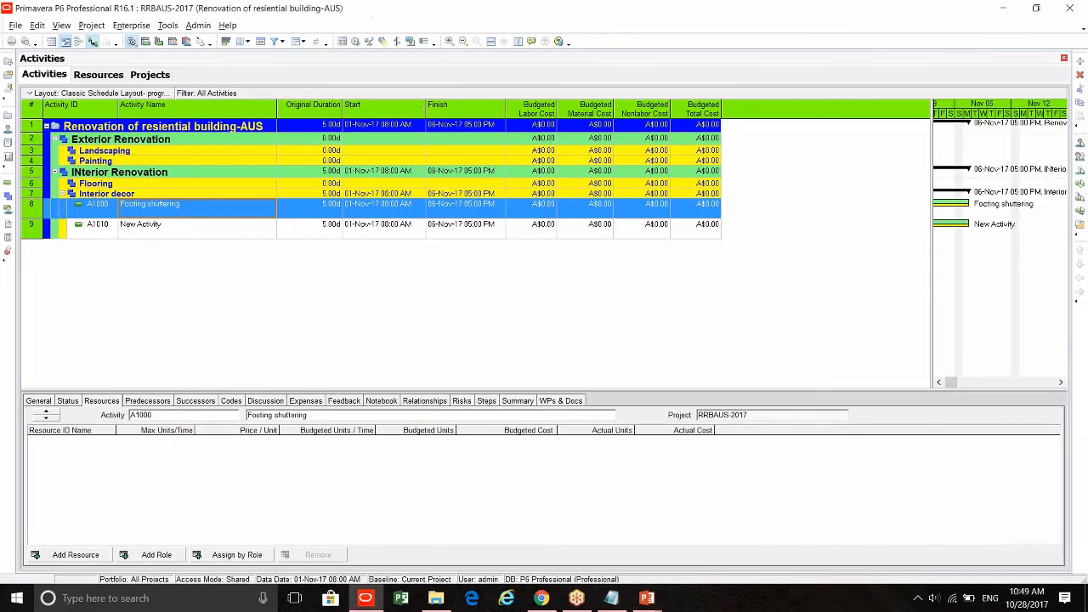
# - Name the second new activity under Interior decor "footin reinforcement"
pyautogui.click(222, 223)
pyautogui.write('footin rei')
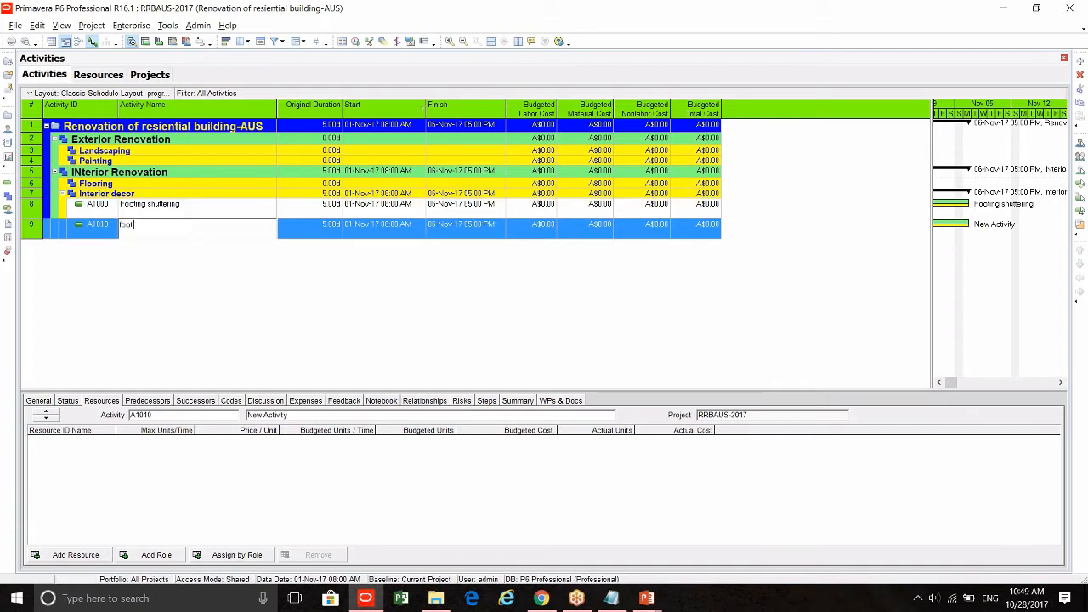
pyautogui.write('nforcement')
pyautogui.press('Return')
# - Set the original duration of both Footing shuttering and footin reinforcement to 6 days
pyautogui.click(330, 212)
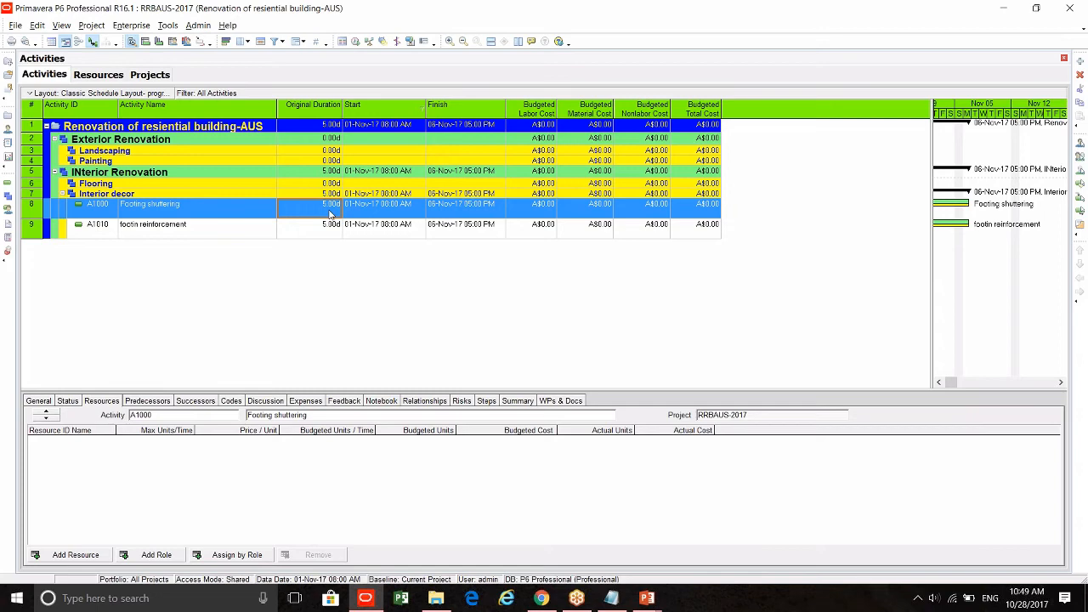
pyautogui.write('6')
pyautogui.press('Return')
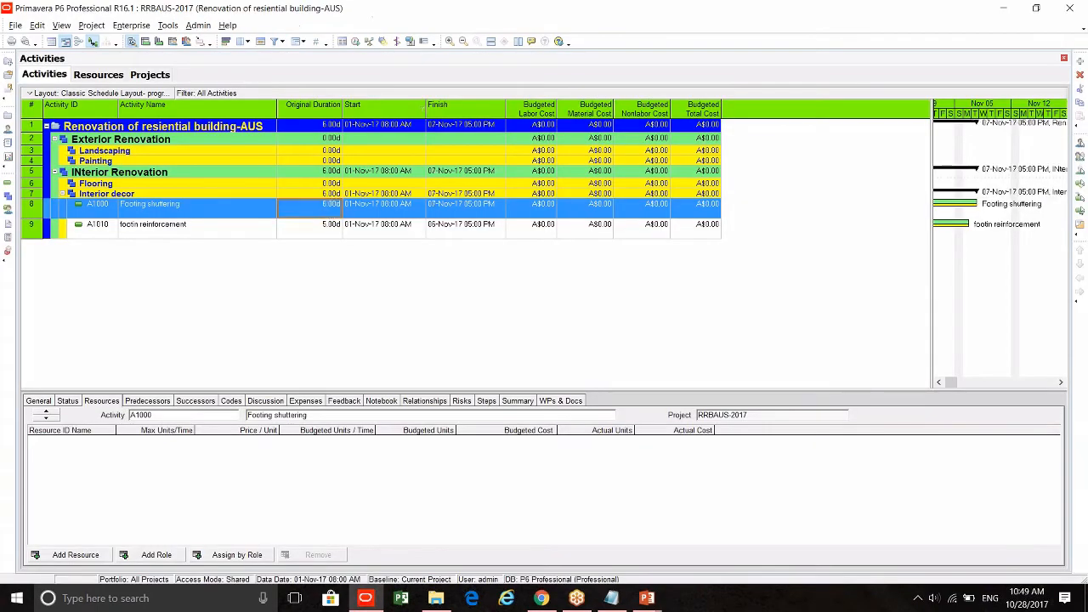
pyautogui.click(310, 228)
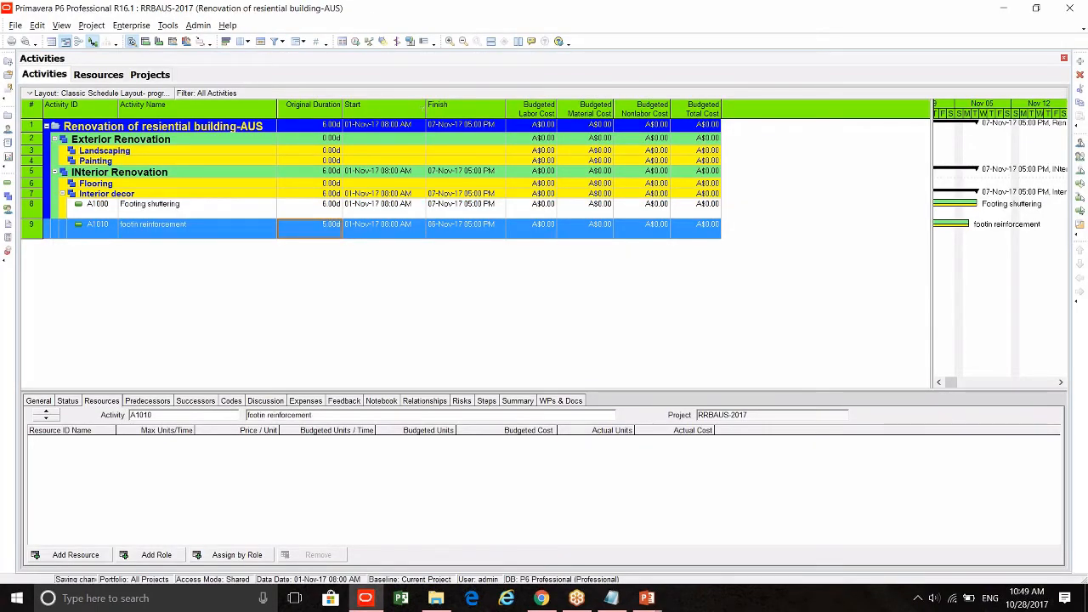
pyautogui.click(249, 207)
# - Assign Footing shuttering as predecessor of footin reinforcement with relationship type SS
pyautogui.hotkey('alt', 'Tab')
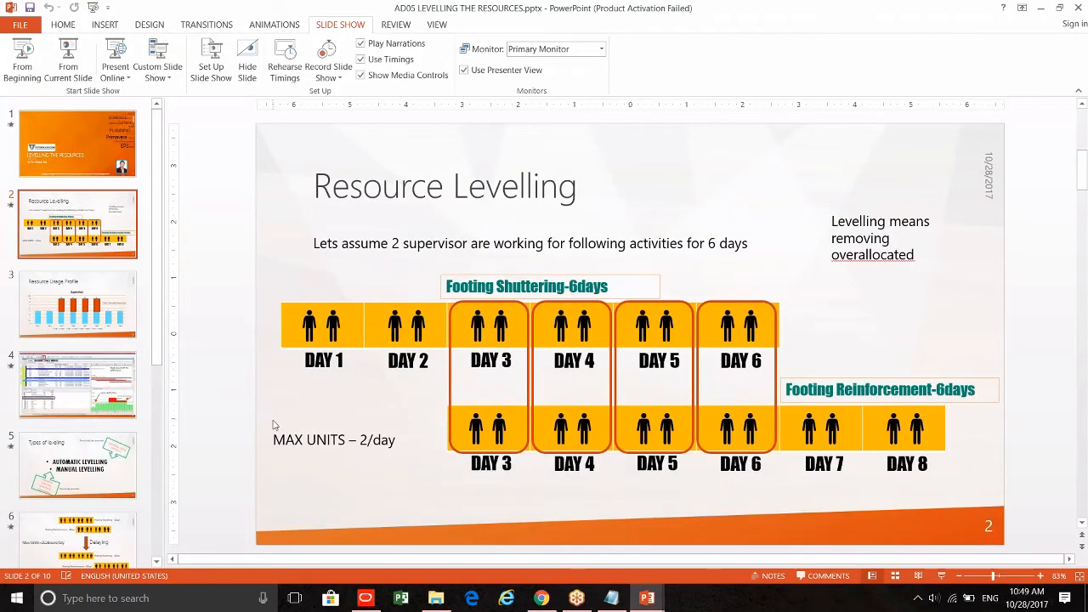
pyautogui.hotkey('alt', 'Tab')
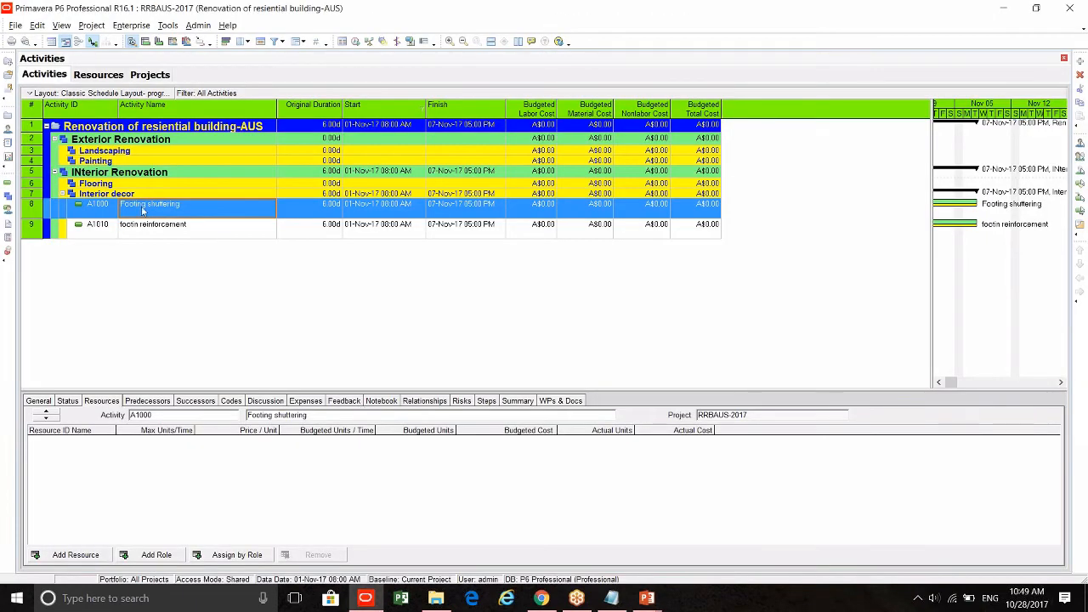
pyautogui.click(150, 229)
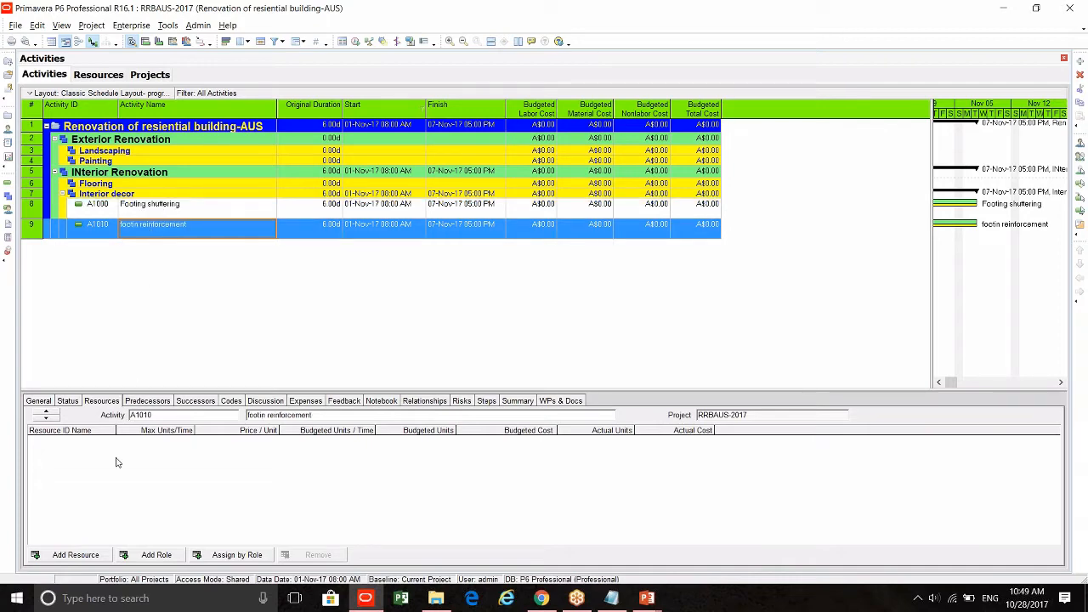
pyautogui.click(147, 400)
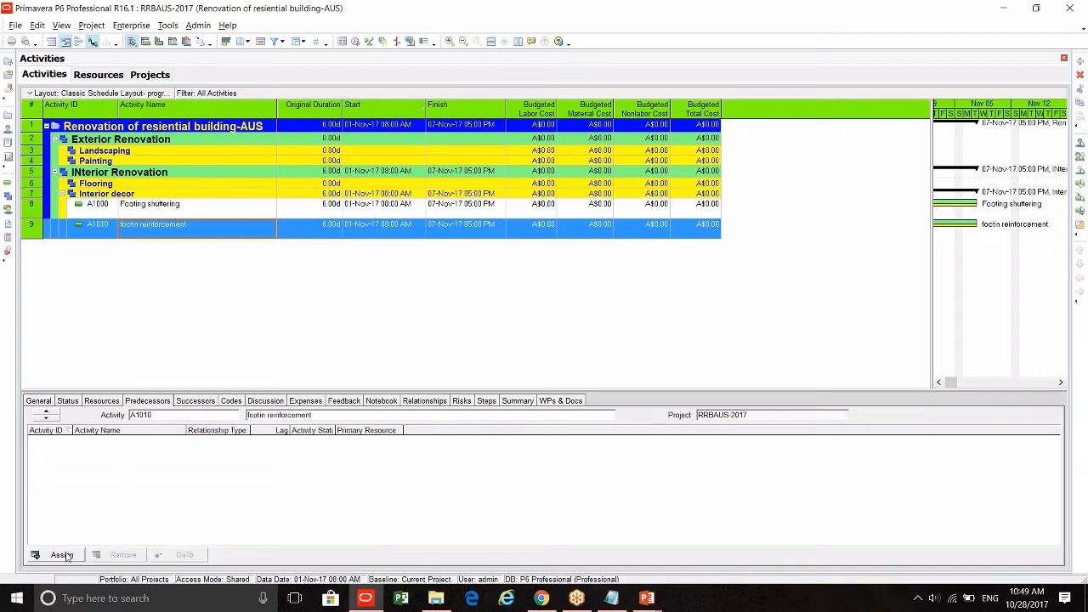
pyautogui.click(60, 555)
pyautogui.doubleClick(754, 221)
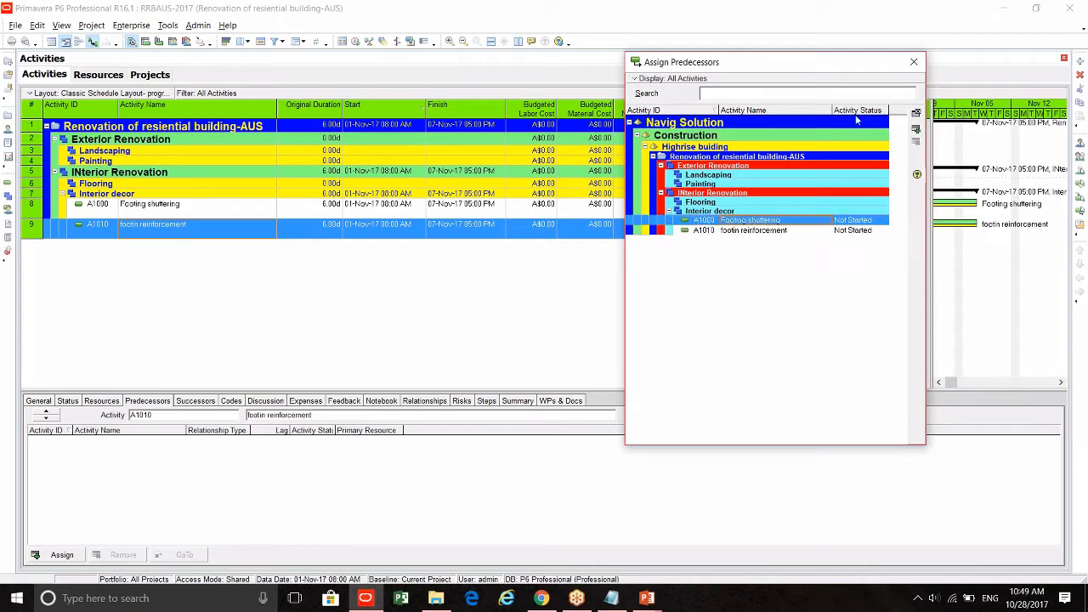
pyautogui.click(914, 62)
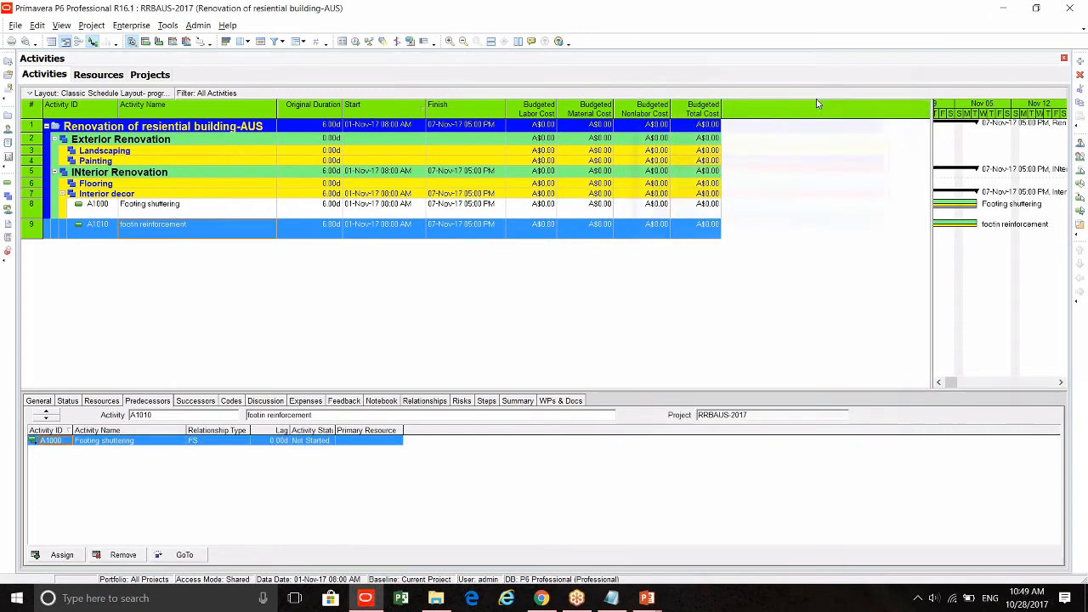
pyautogui.click(230, 441)
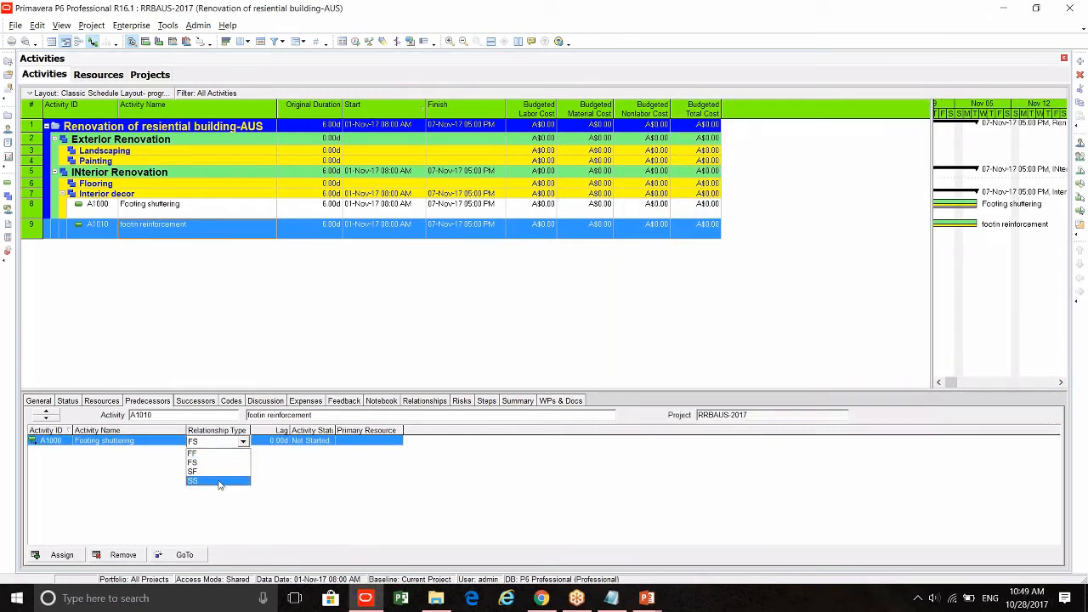
pyautogui.click(219, 481)
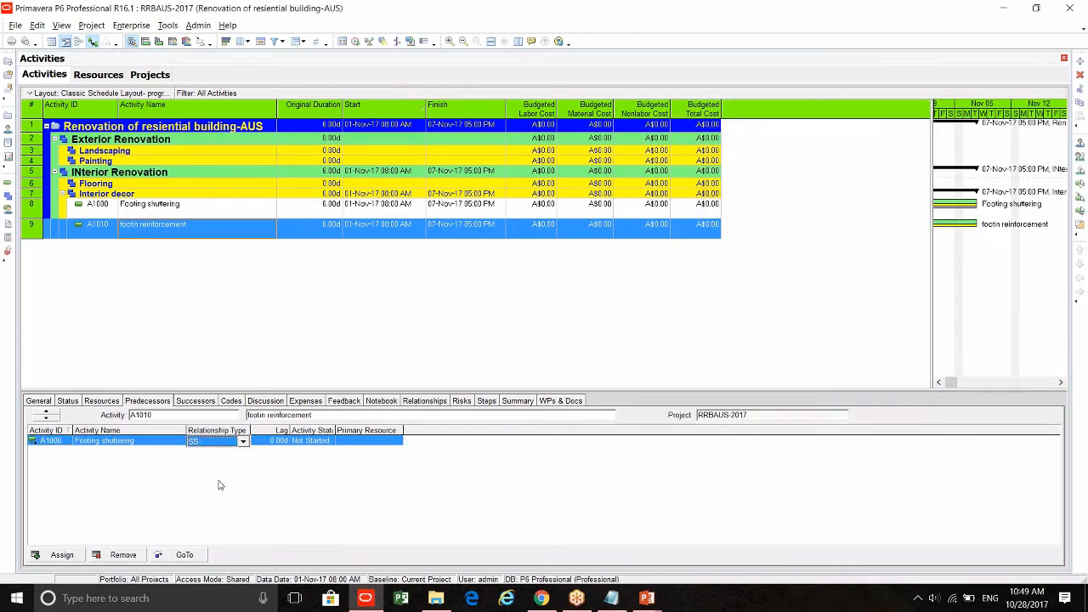
# - Schedule the project with data date 01-Nov-17 08:00 AM, and widen the Gantt chart and its timescale to show individual days
pyautogui.click(356, 41)
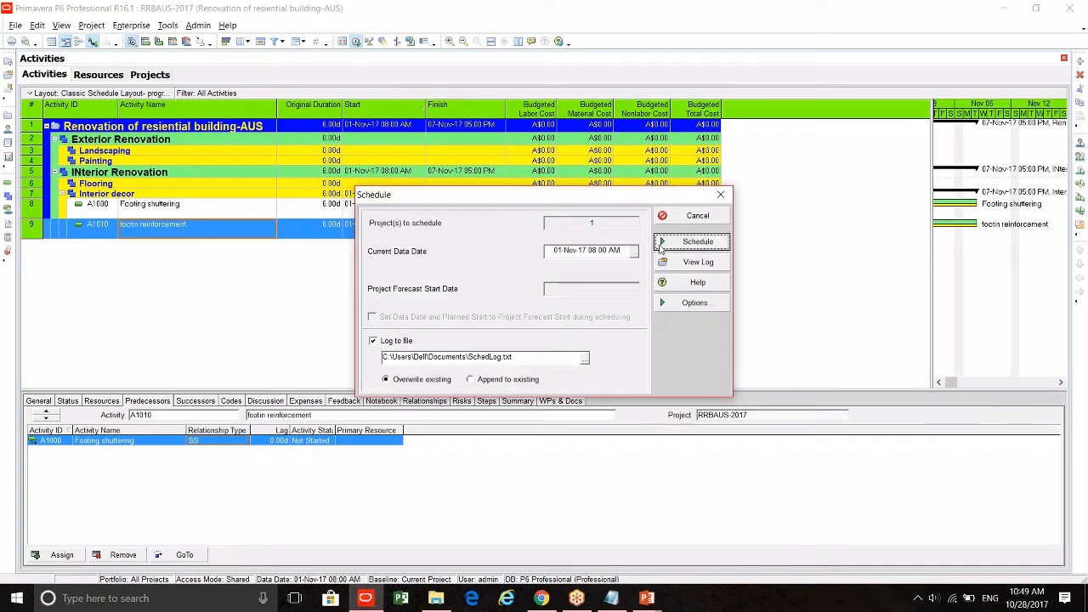
pyautogui.click(692, 242)
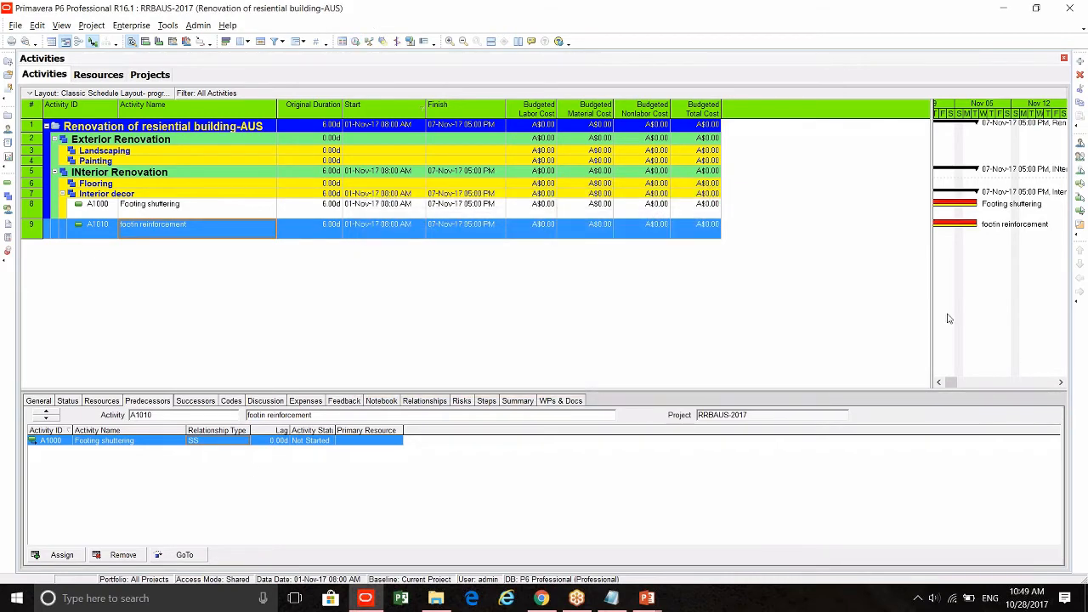
pyautogui.moveTo(932, 310); pyautogui.dragTo(854, 309)
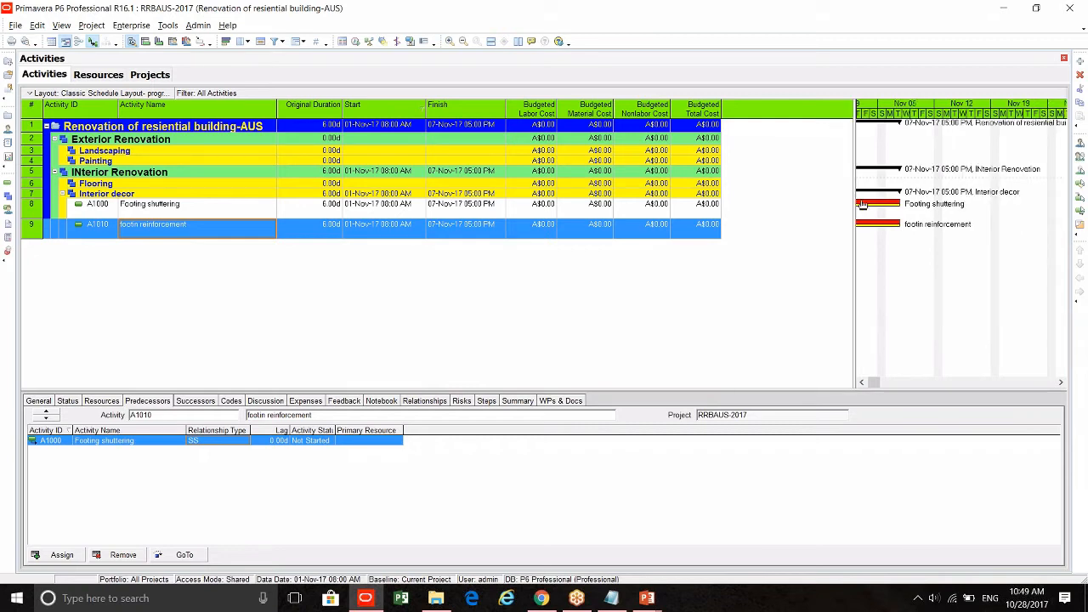
pyautogui.moveTo(913, 114); pyautogui.dragTo(1023, 115)
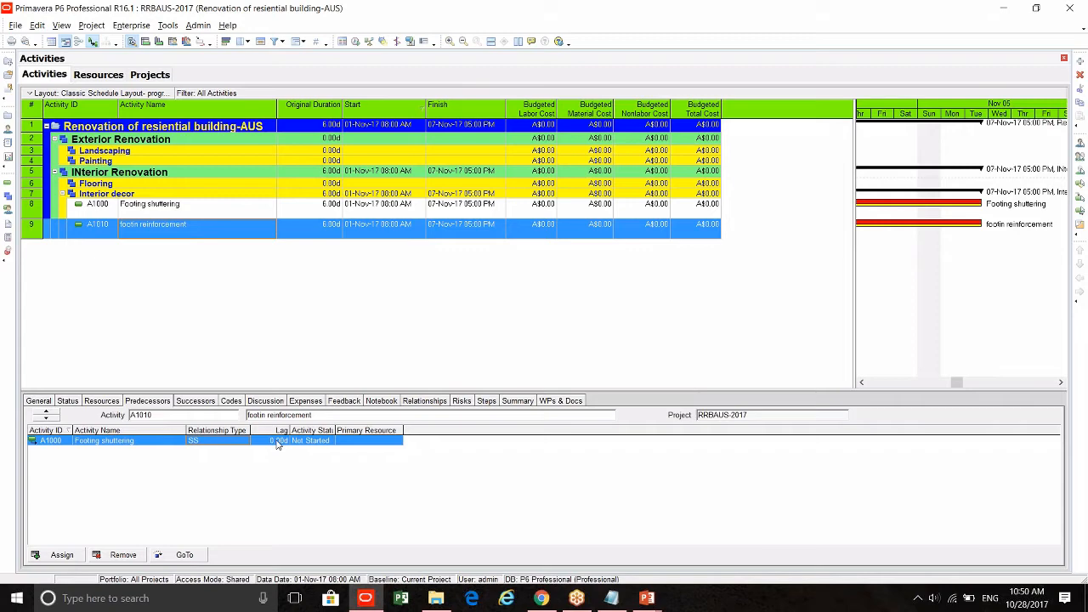
# - Set the lag on the SS relationship from Footing shuttering to 2 days and reschedule the project
pyautogui.write('2')
pyautogui.press('F9')
pyautogui.click(697, 240)
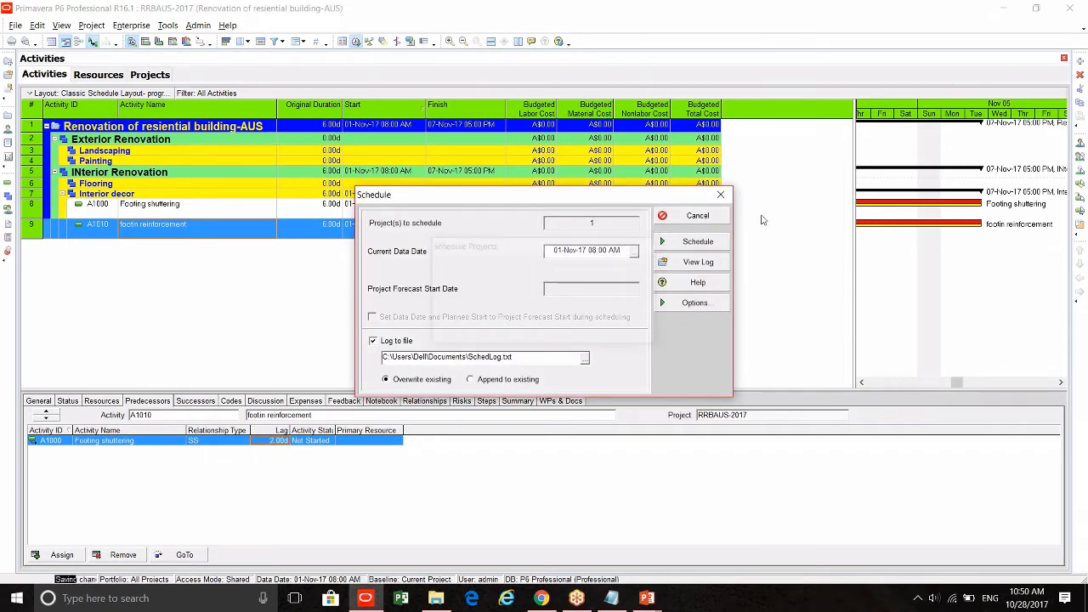
pyautogui.moveTo(905, 115); pyautogui.dragTo(981, 108)
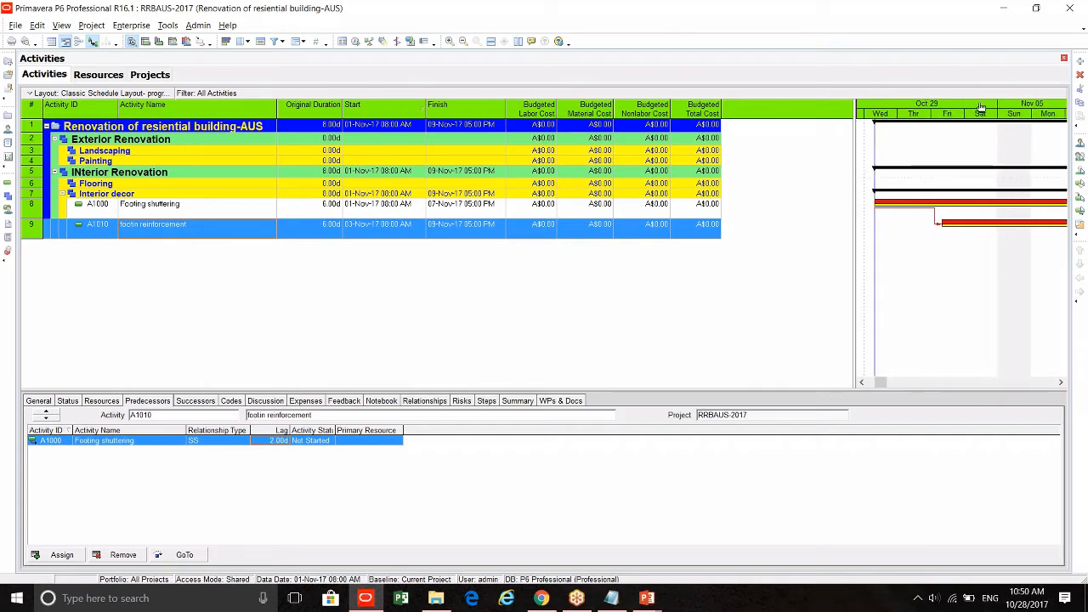
pyautogui.moveTo(847, 216); pyautogui.dragTo(736, 209)
pyautogui.moveTo(970, 116); pyautogui.dragTo(957, 116)
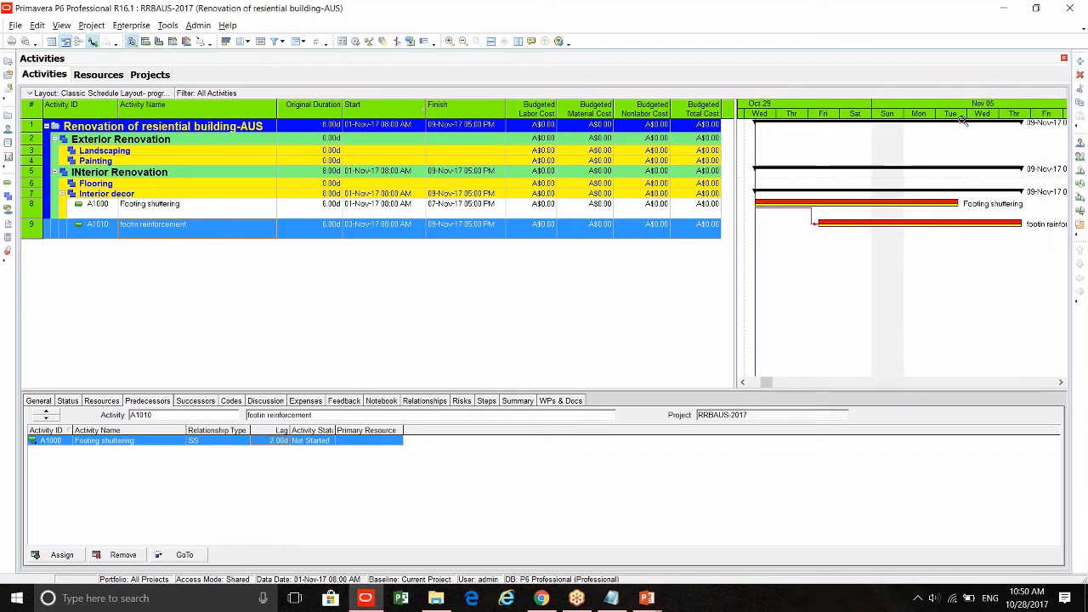
# - Set the max units per time of the R-33 Supervisor resource to 2 per day, as given on the Resource Levelling slide in PowerPoint
pyautogui.hotkey('alt', 'Tab')
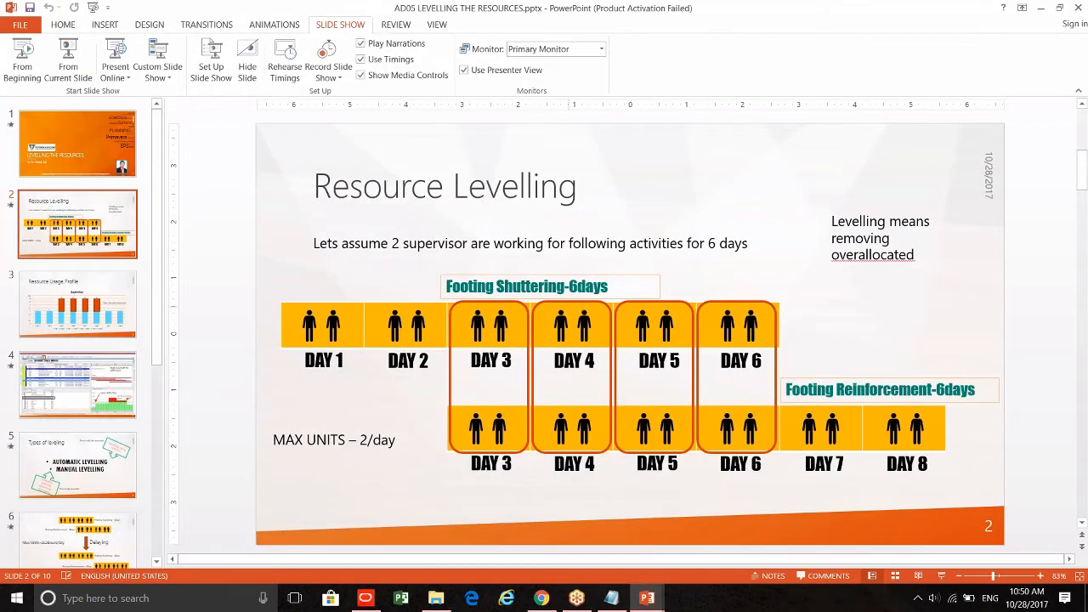
pyautogui.hotkey('alt', 'Tab')
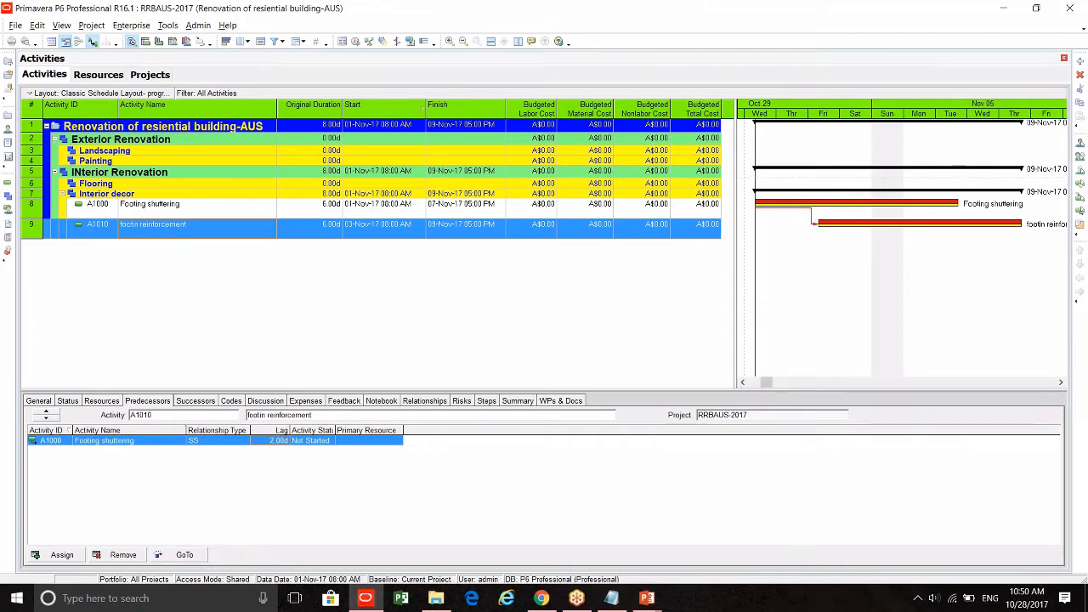
pyautogui.click(92, 77)
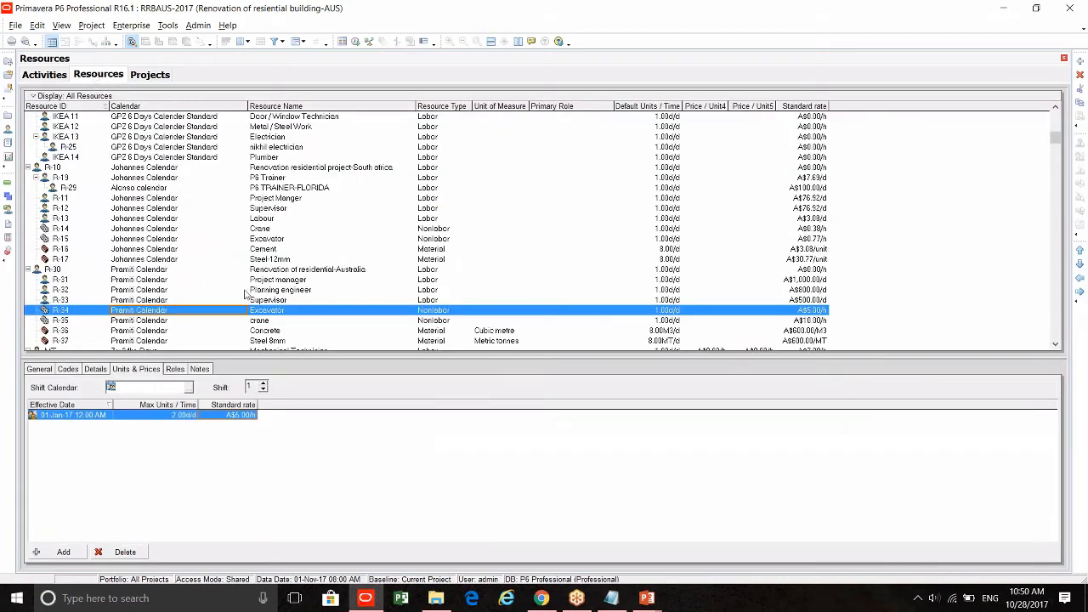
pyautogui.click(254, 300)
pyautogui.hotkey('alt', 'Tab')
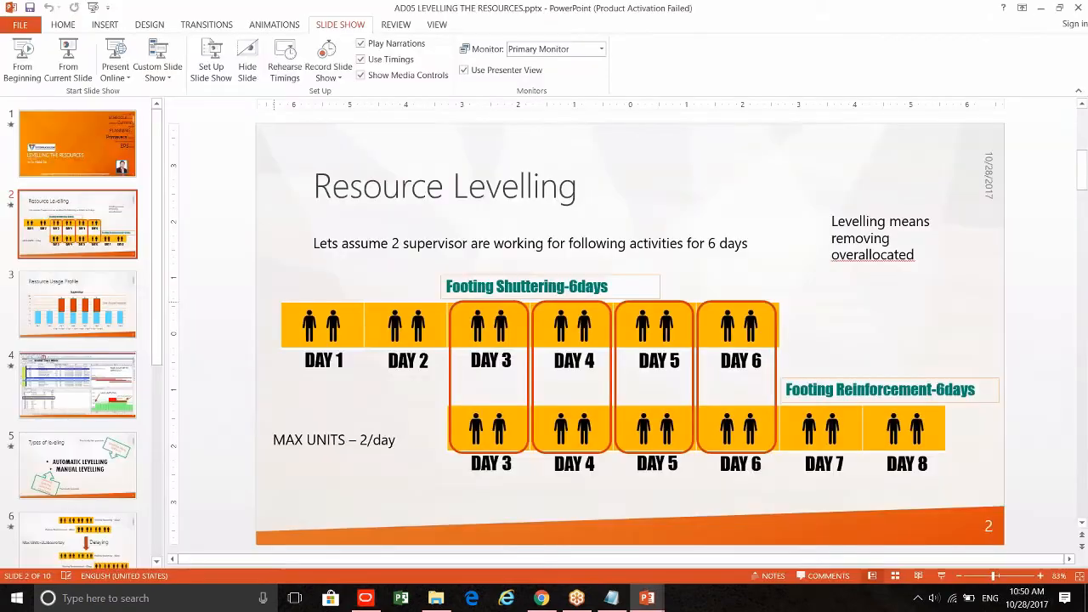
pyautogui.hotkey('alt', 'Tab')
pyautogui.click(184, 415)
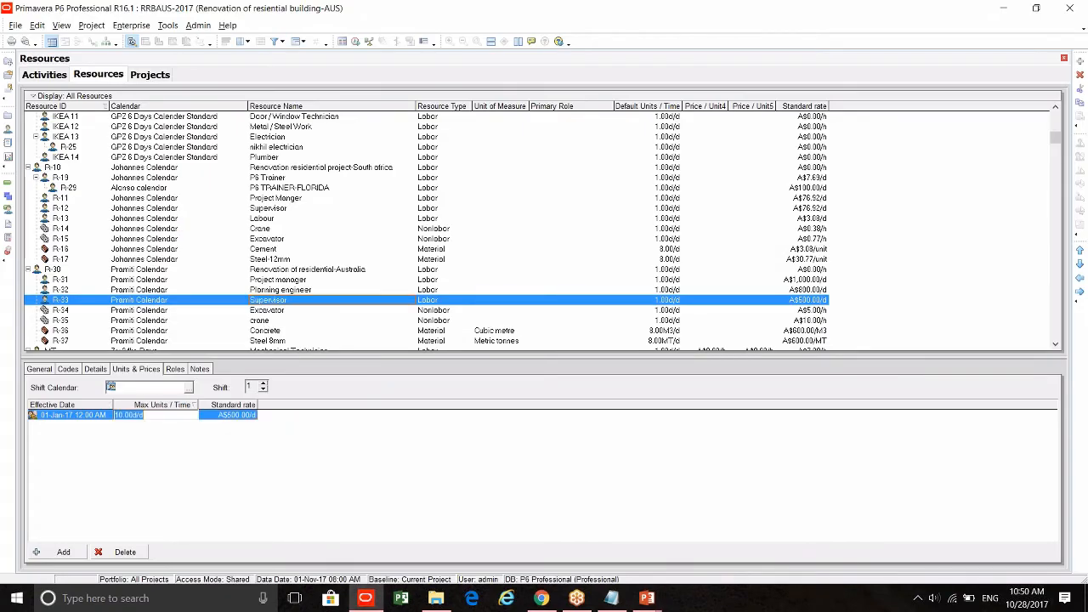
pyautogui.write('2')
pyautogui.press('Return')
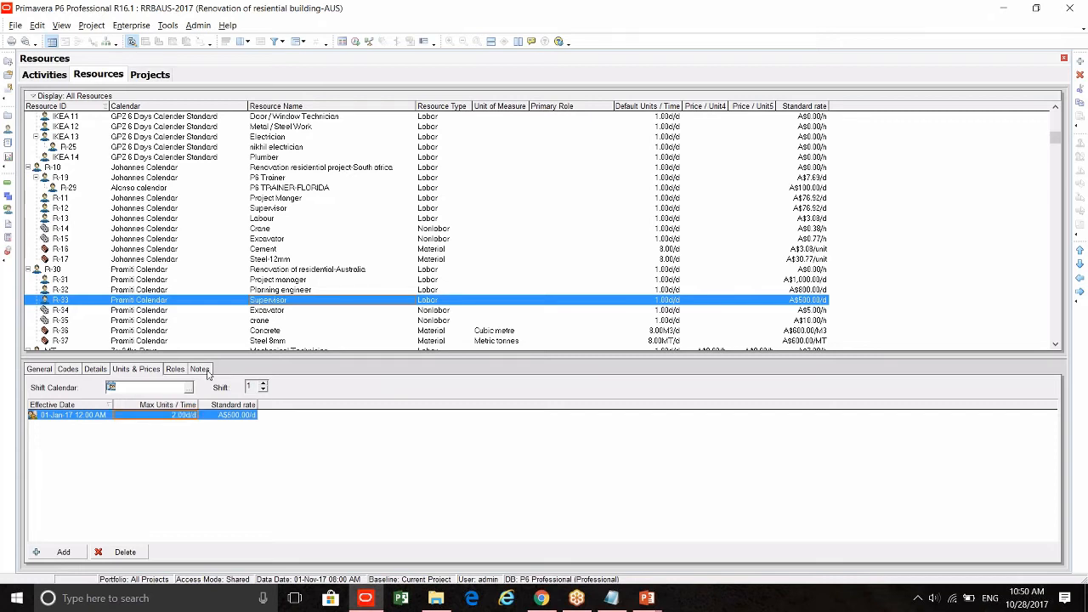
# - Assign the R-33 Supervisor resource to Footing shuttering with budgeted units per time of 2 per day
pyautogui.click(45, 75)
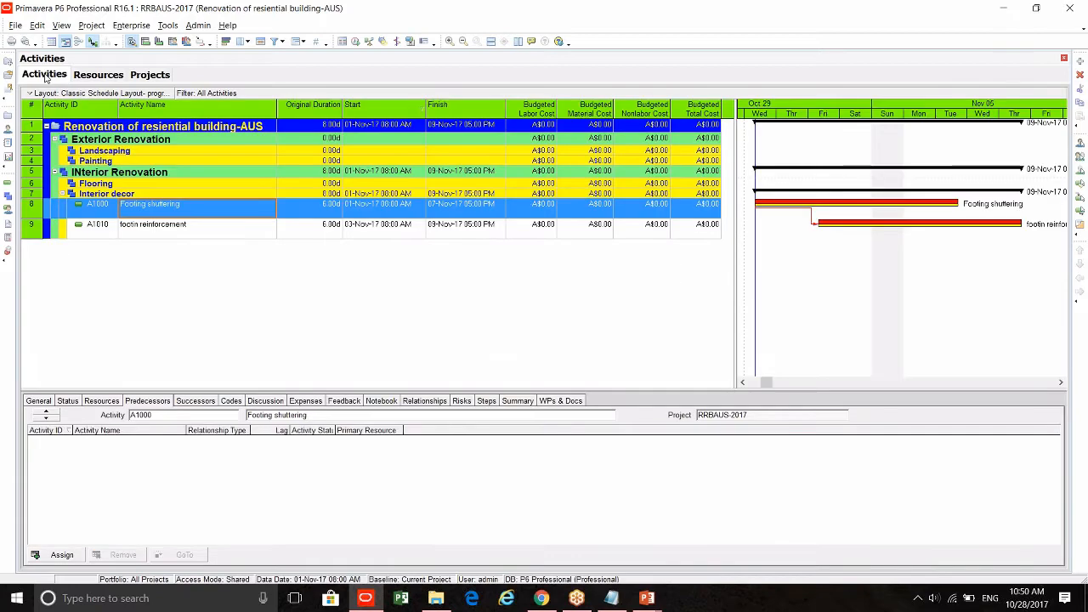
pyautogui.click(100, 401)
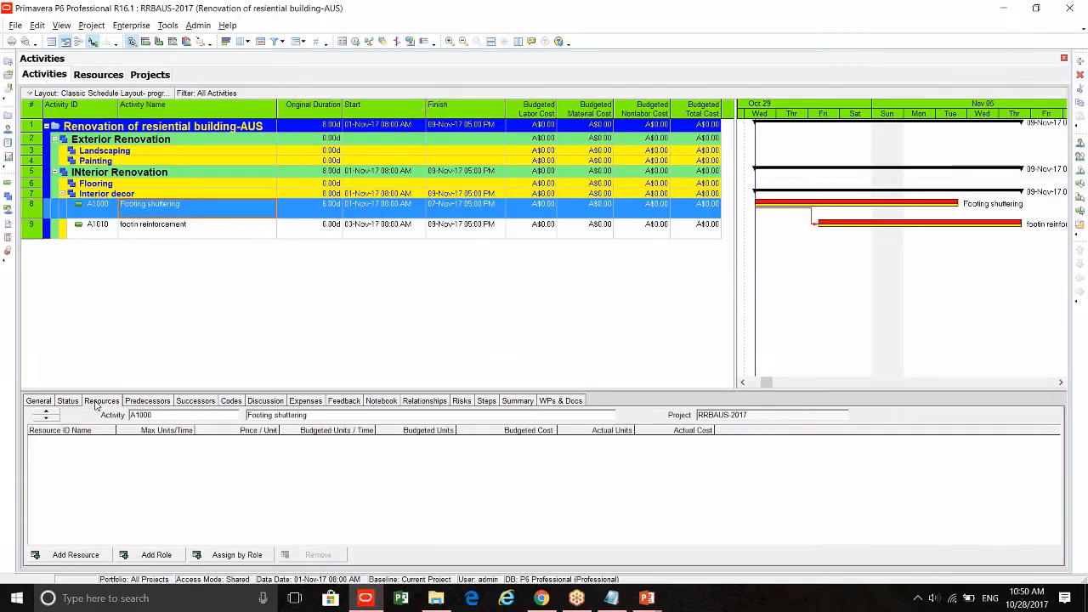
pyautogui.click(64, 555)
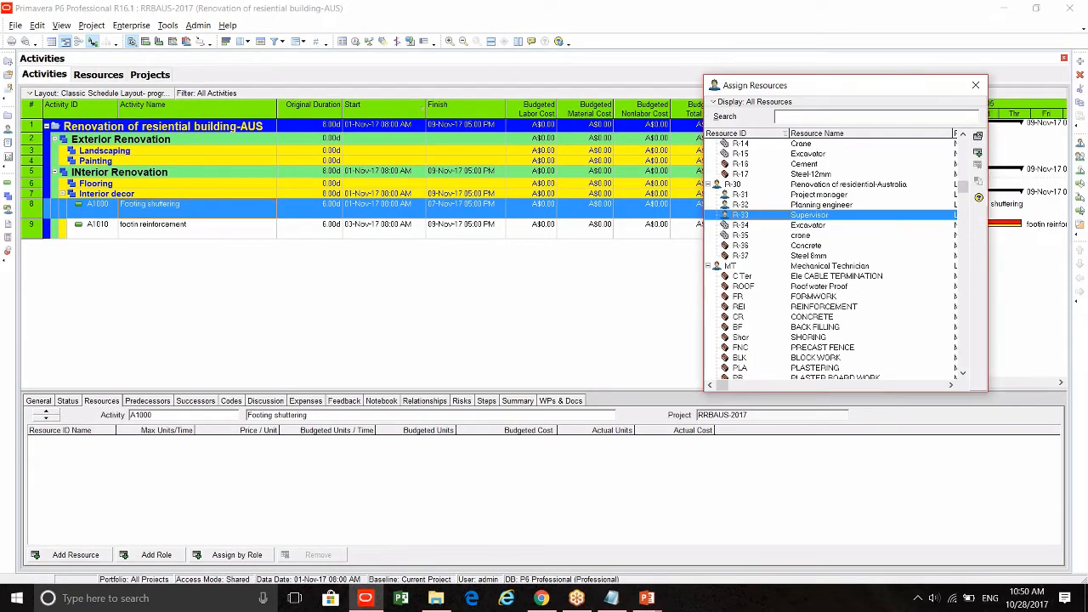
pyautogui.doubleClick(835, 217)
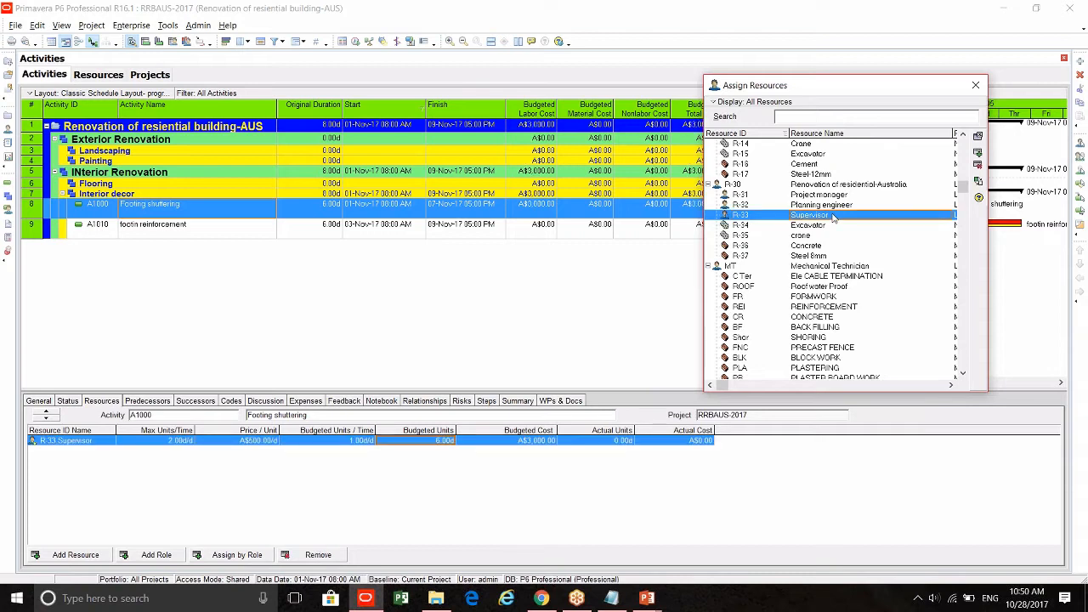
pyautogui.click(367, 443)
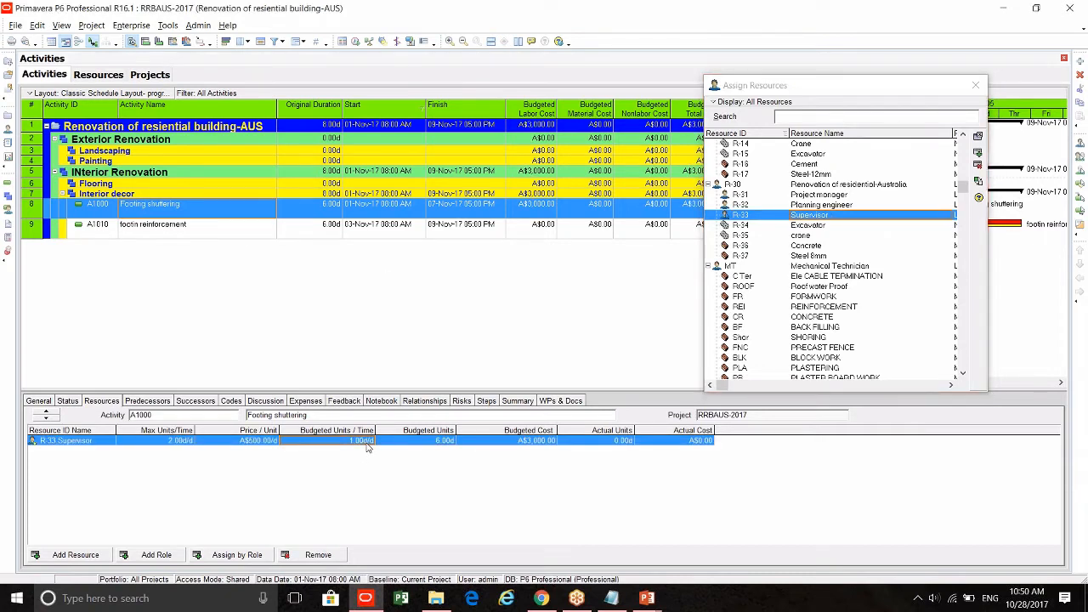
pyautogui.write('2')
pyautogui.press('Return')
# - Assign the R-33 Supervisor resource to footin reinforcement with budgeted units per time of 2 per day, and close the resource assignment dialog
pyautogui.click(152, 236)
pyautogui.click(788, 220)
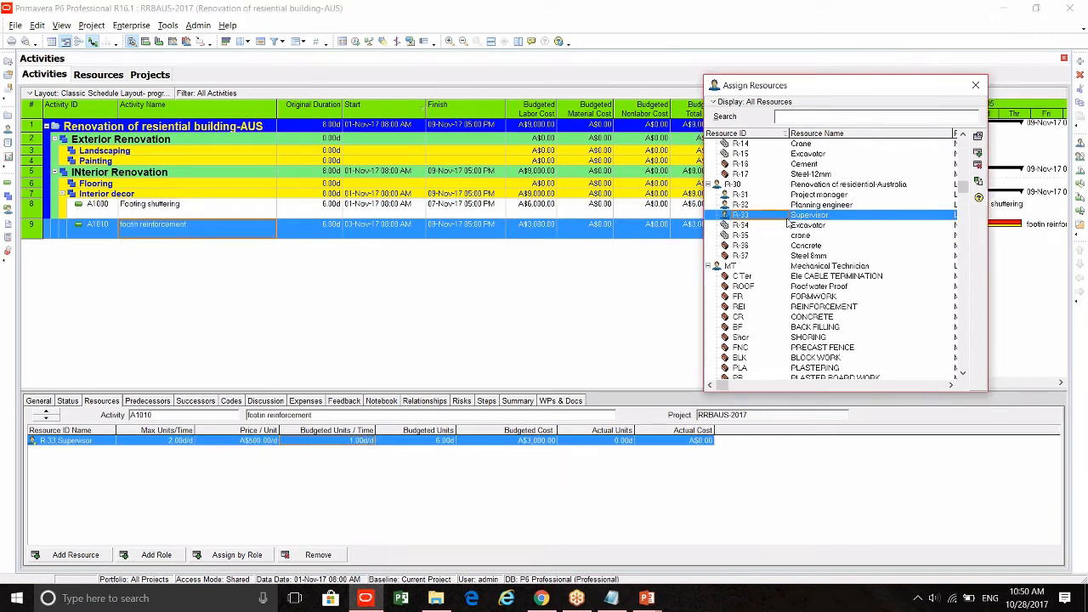
pyautogui.click(361, 446)
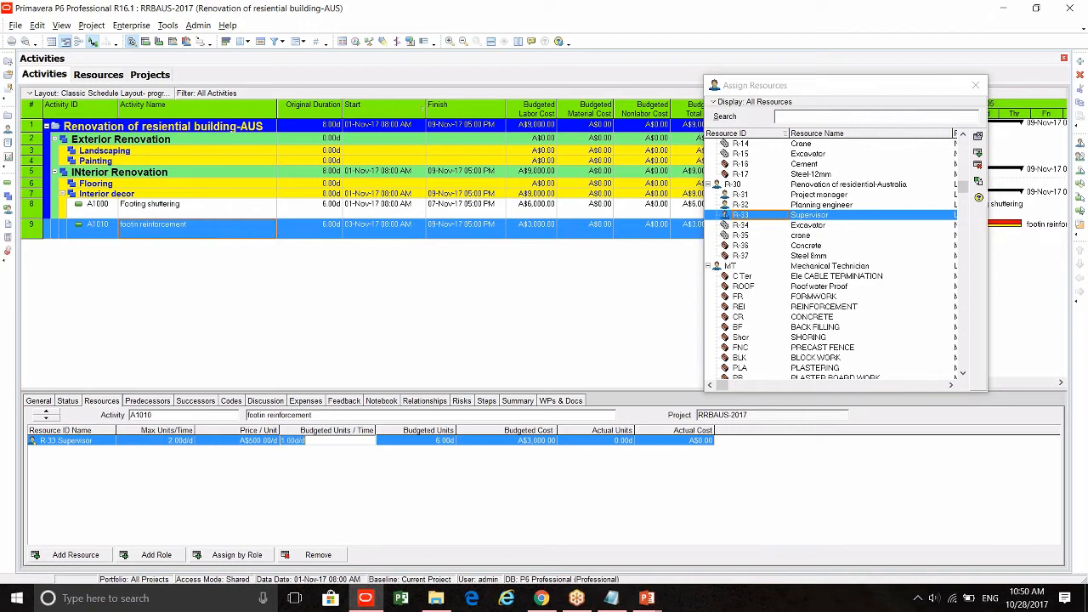
pyautogui.write('2')
pyautogui.press('Return')
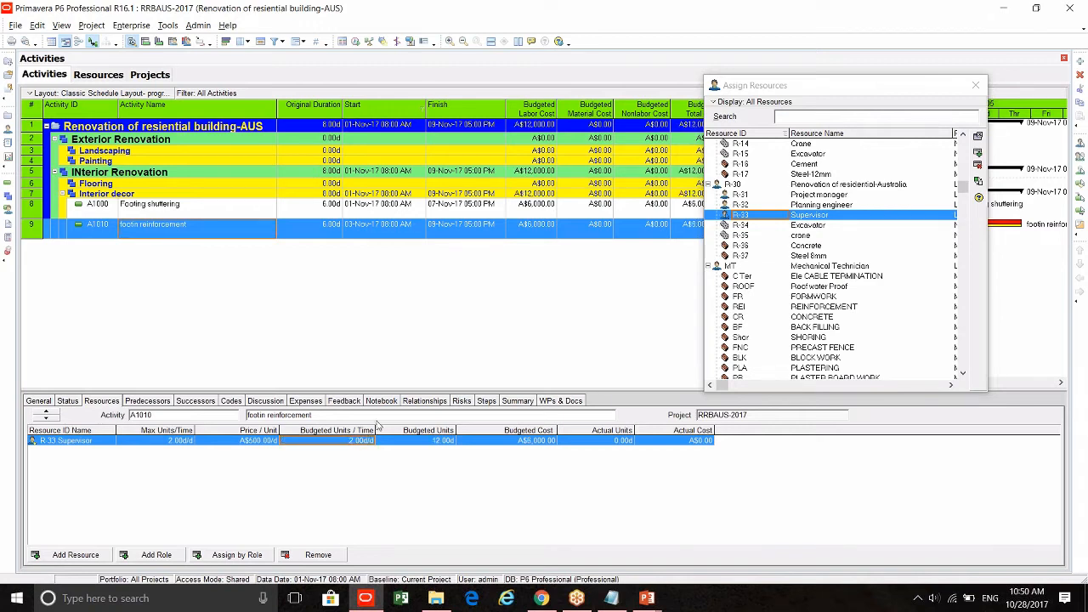
pyautogui.click(967, 99)
pyautogui.click(975, 86)
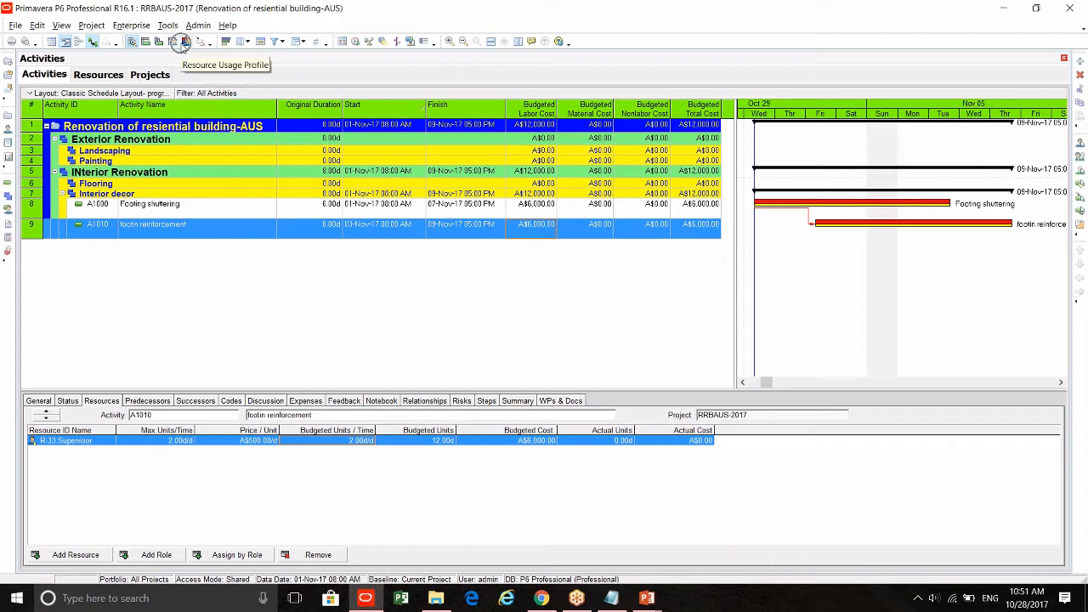
# - Display the resource usage profile for R-33 Supervisor and enlarge the histogram area
pyautogui.click(186, 43)
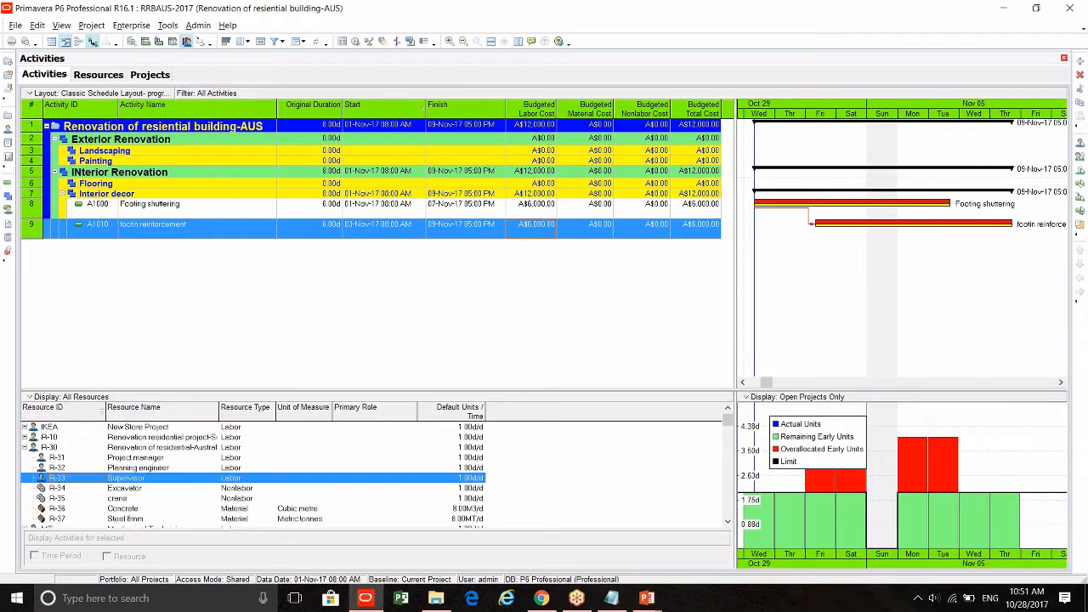
pyautogui.moveTo(733, 351); pyautogui.dragTo(626, 345)
pyautogui.moveTo(677, 388); pyautogui.dragTo(667, 337)
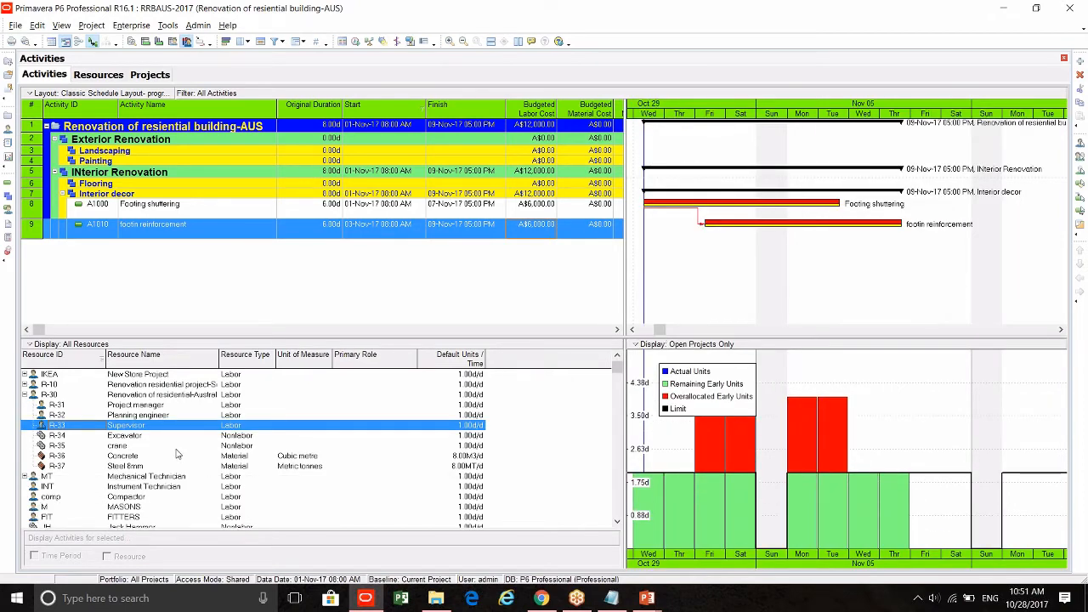
pyautogui.click(132, 429)
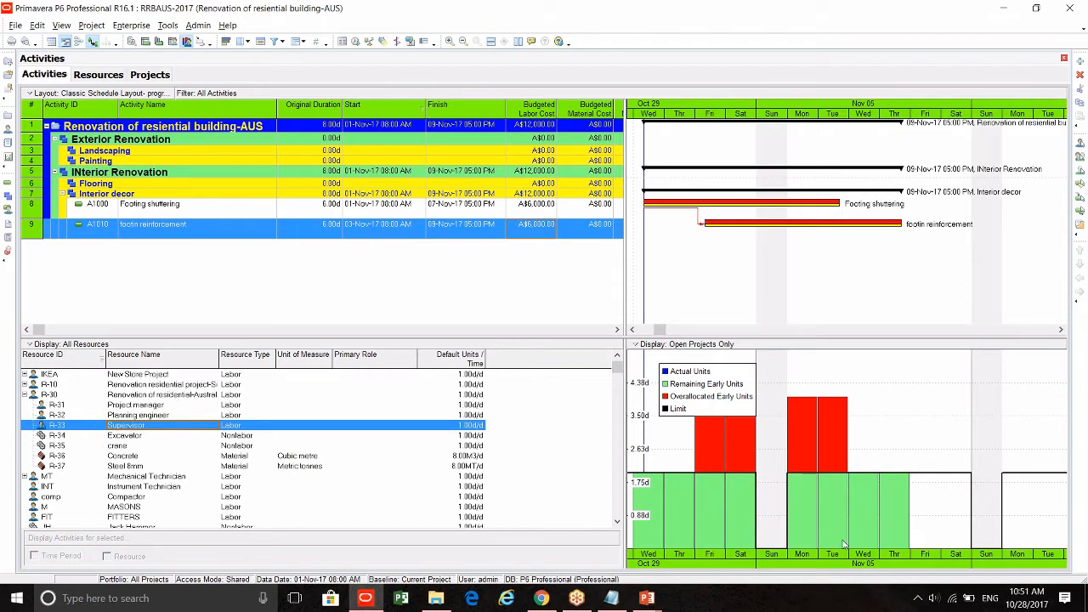
# - Examine the Supervisor's remaining, overallocated and limit units for Friday, Nov 03 in the usage profile
pyautogui.moveTo(842, 565); pyautogui.dragTo(945, 560)
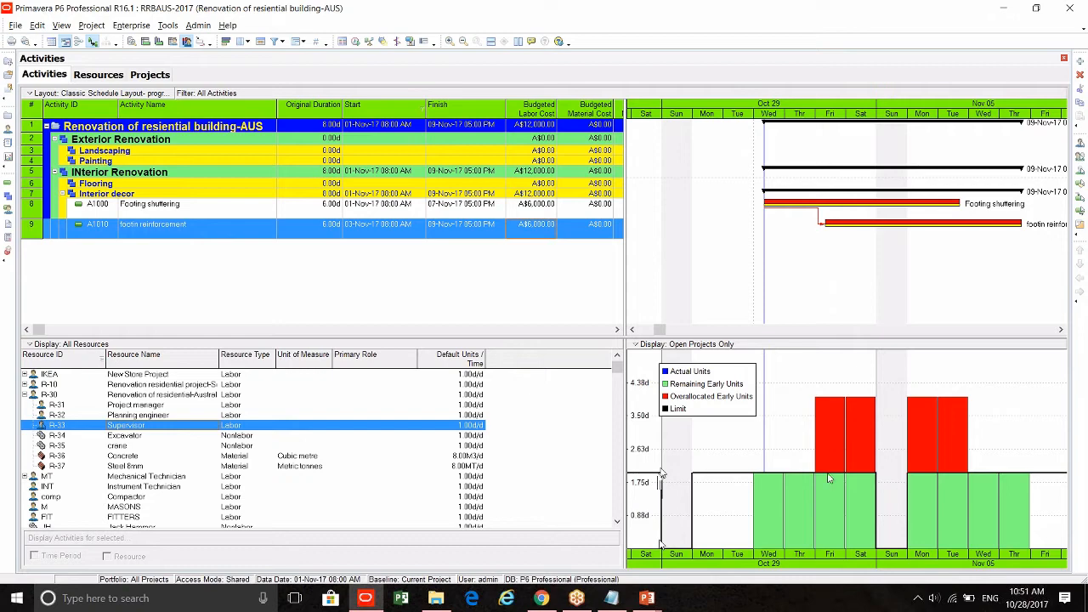
pyautogui.doubleClick(830, 442)
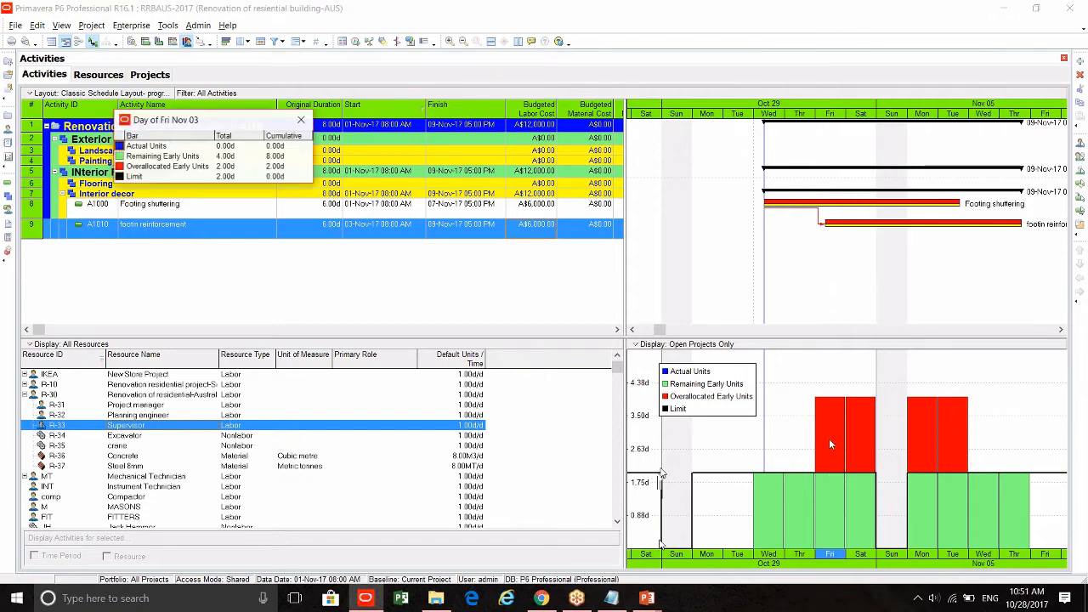
pyautogui.moveTo(229, 119); pyautogui.dragTo(769, 246)
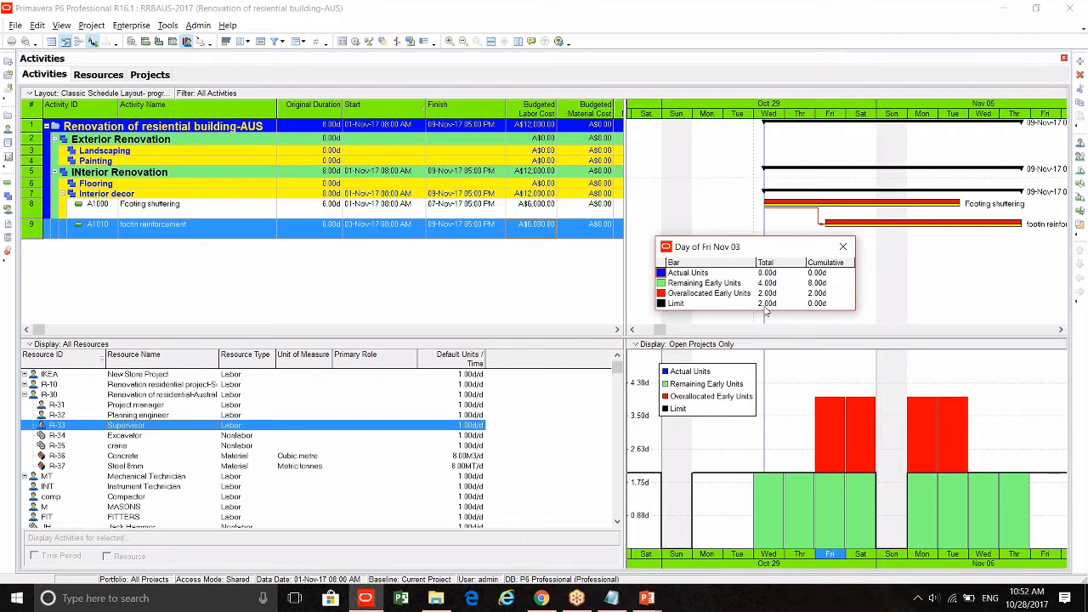
# - Set the timescale's date interval to Month/Week and bring the November 2017 usage into view
pyautogui.rightClick(728, 459)
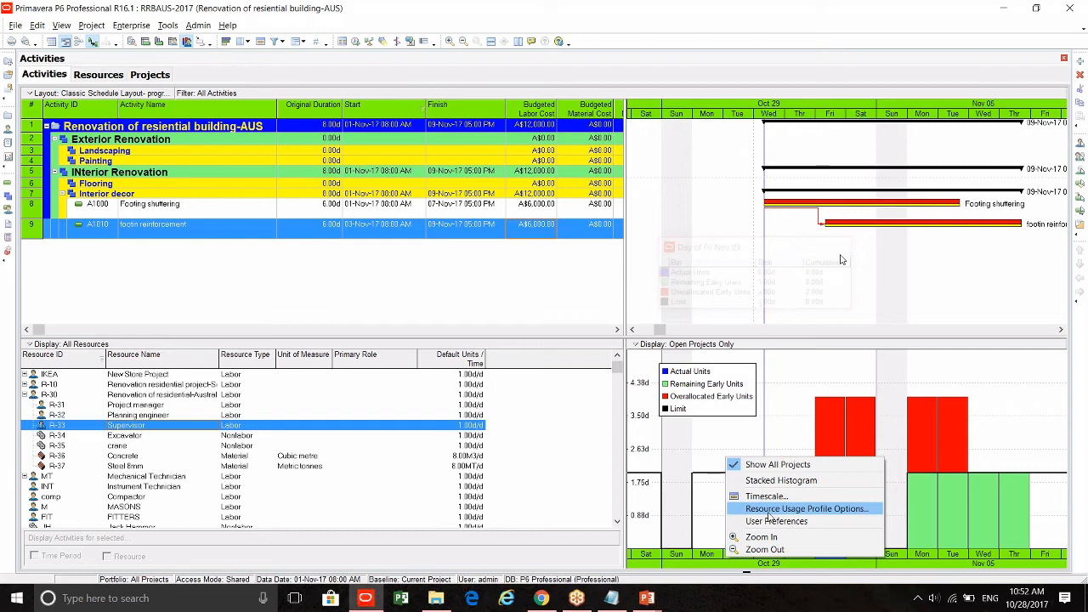
pyautogui.click(765, 496)
pyautogui.click(561, 341)
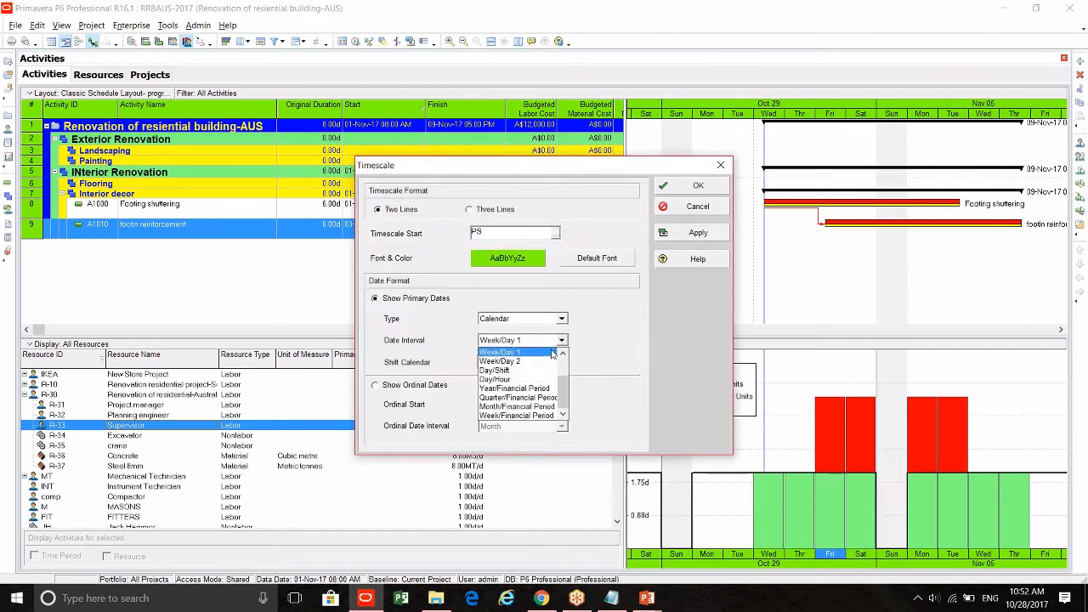
pyautogui.scroll(2, 565, 384)
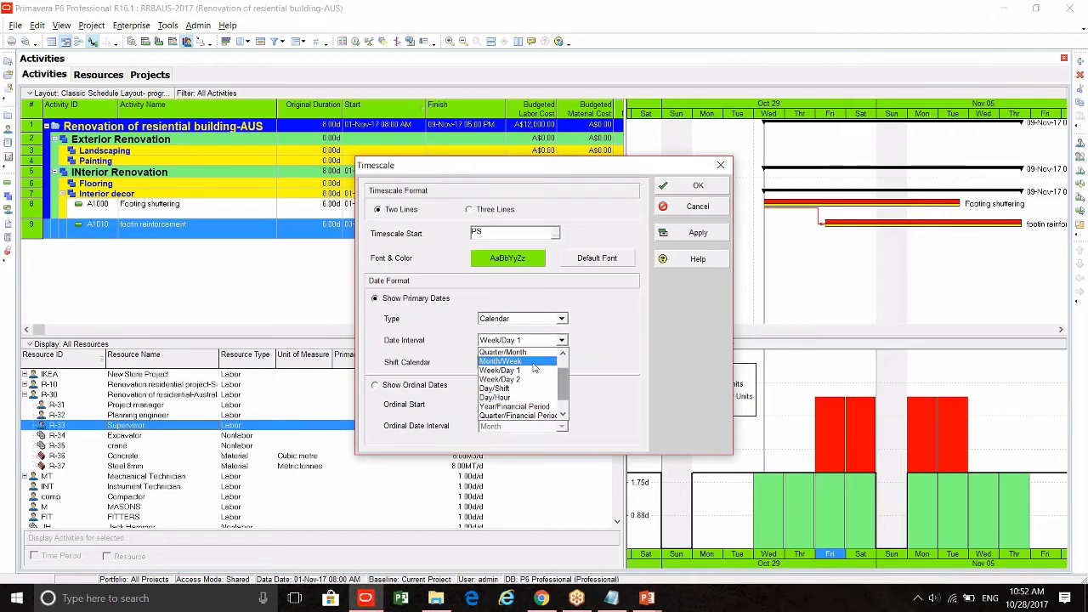
pyautogui.click(510, 360)
pyautogui.click(679, 189)
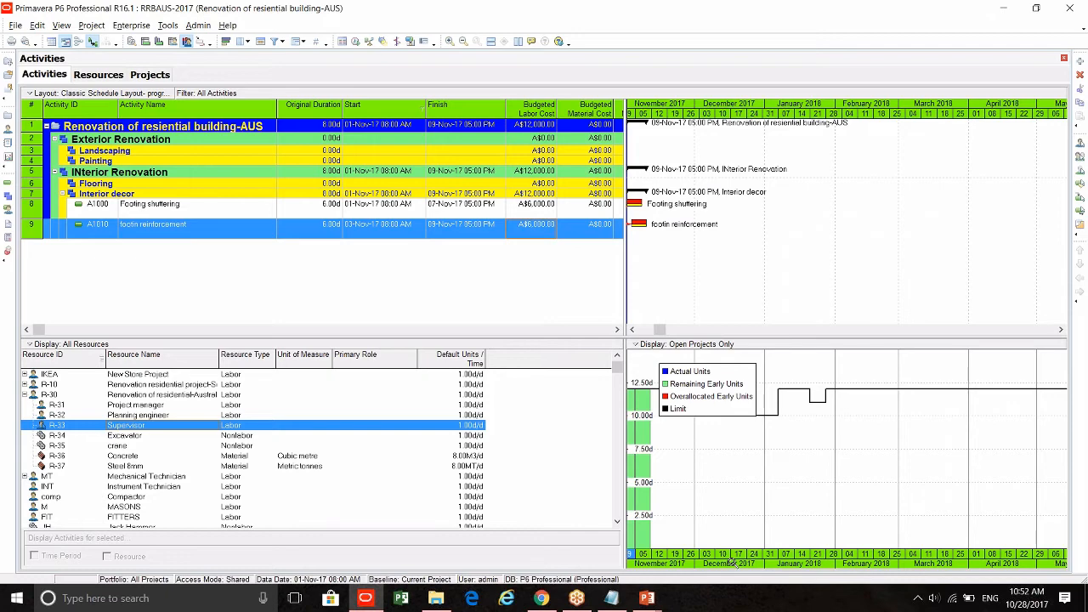
pyautogui.moveTo(731, 562); pyautogui.dragTo(896, 567)
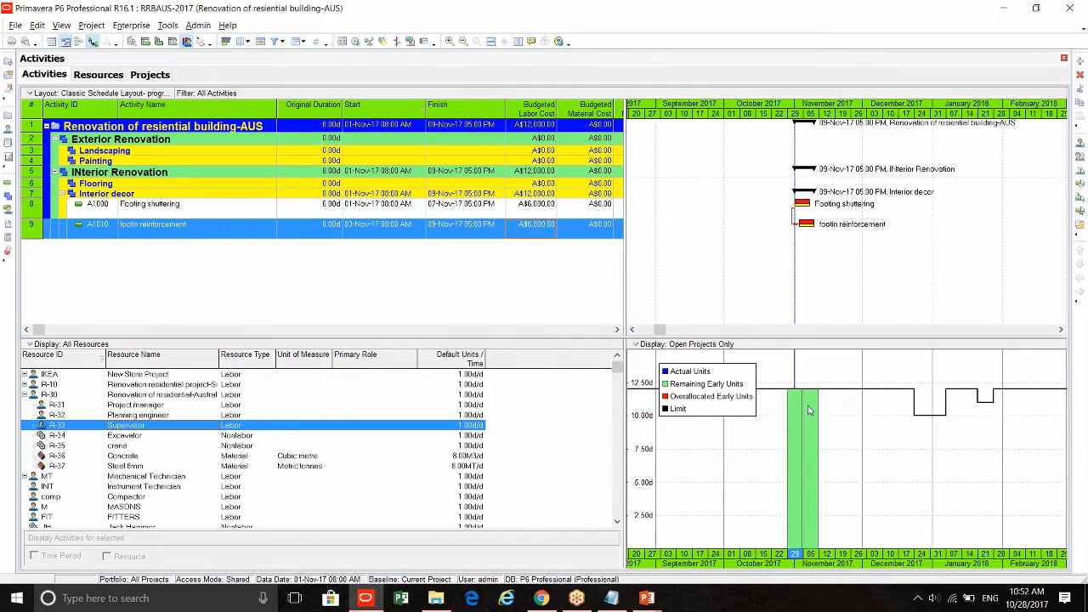
# - Set the timescale's date interval to Week/Day 2 and bring both footing activities into view
pyautogui.rightClick(796, 103)
pyautogui.click(862, 141)
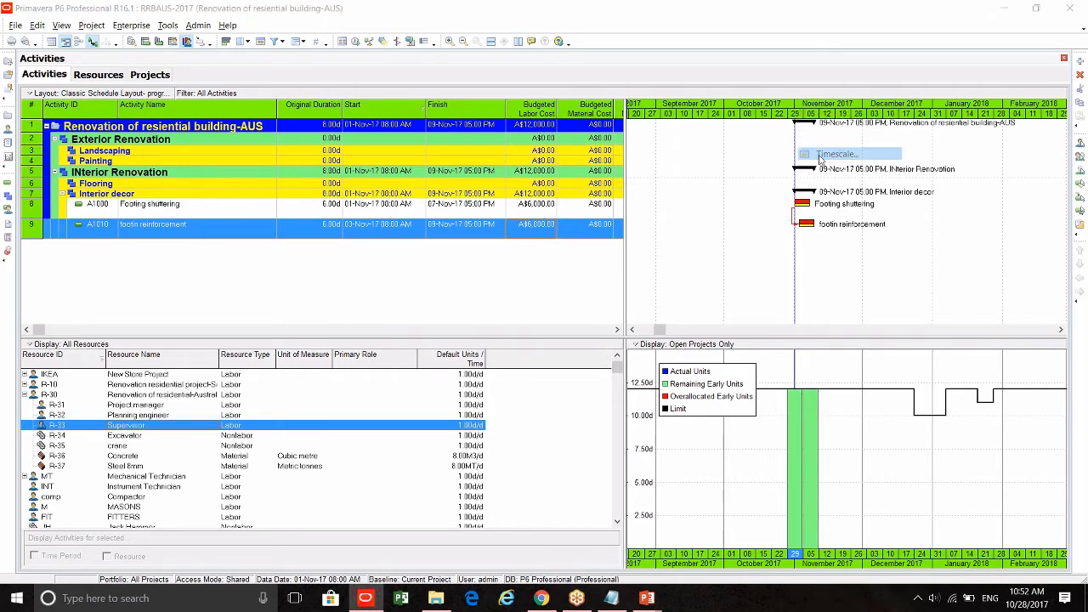
pyautogui.click(561, 340)
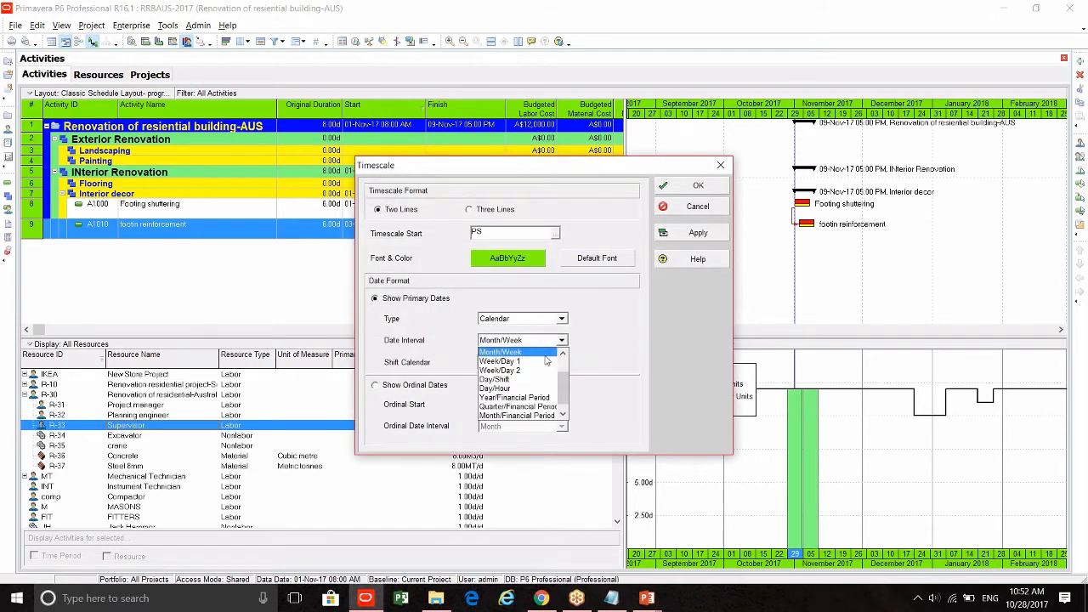
pyautogui.click(541, 371)
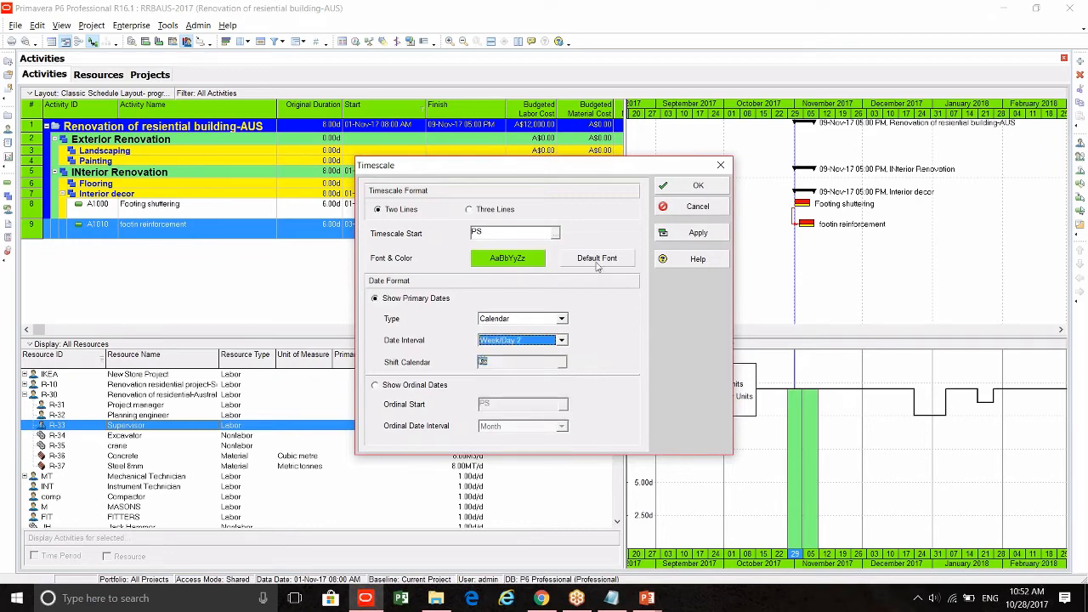
pyautogui.click(690, 186)
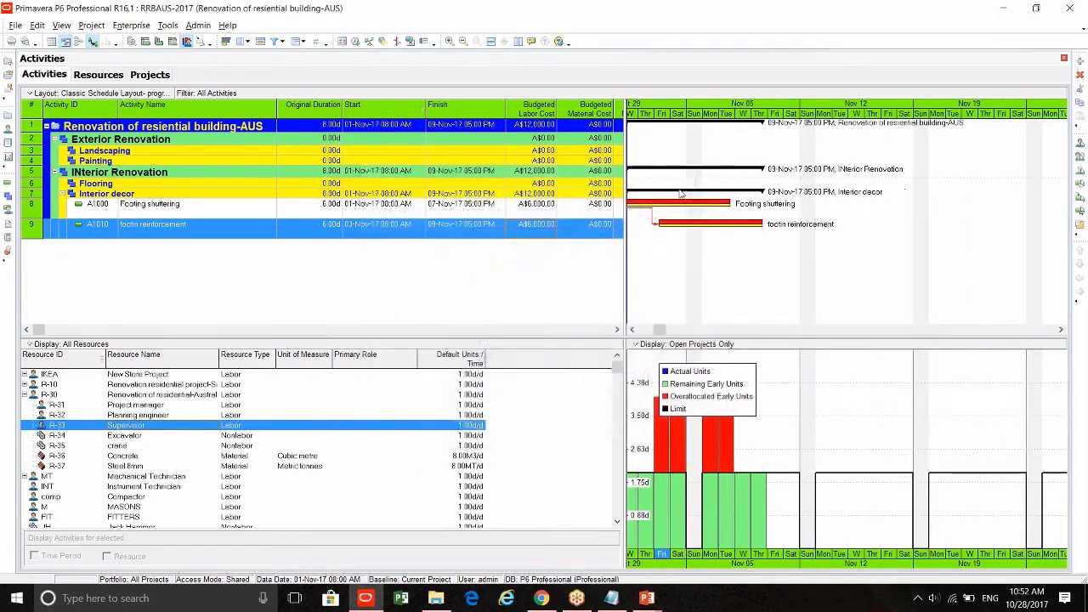
pyautogui.moveTo(790, 562); pyautogui.dragTo(915, 563)
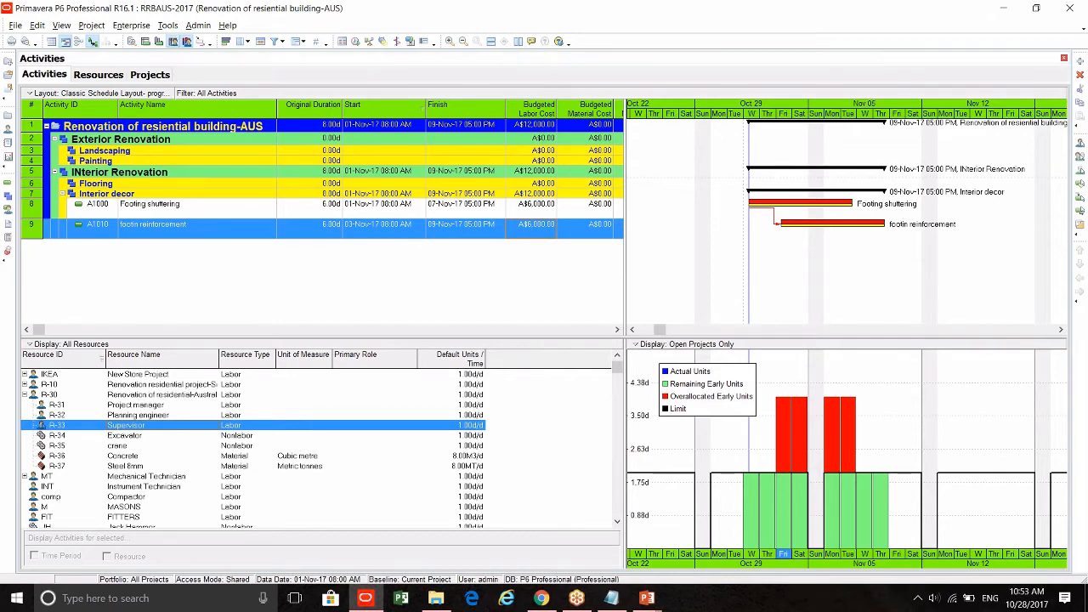
# - Display the resource usage spreadsheet for the Supervisor and widen its timescale so the daily budgeted units of A1000 and A1010 are readable
pyautogui.click(172, 41)
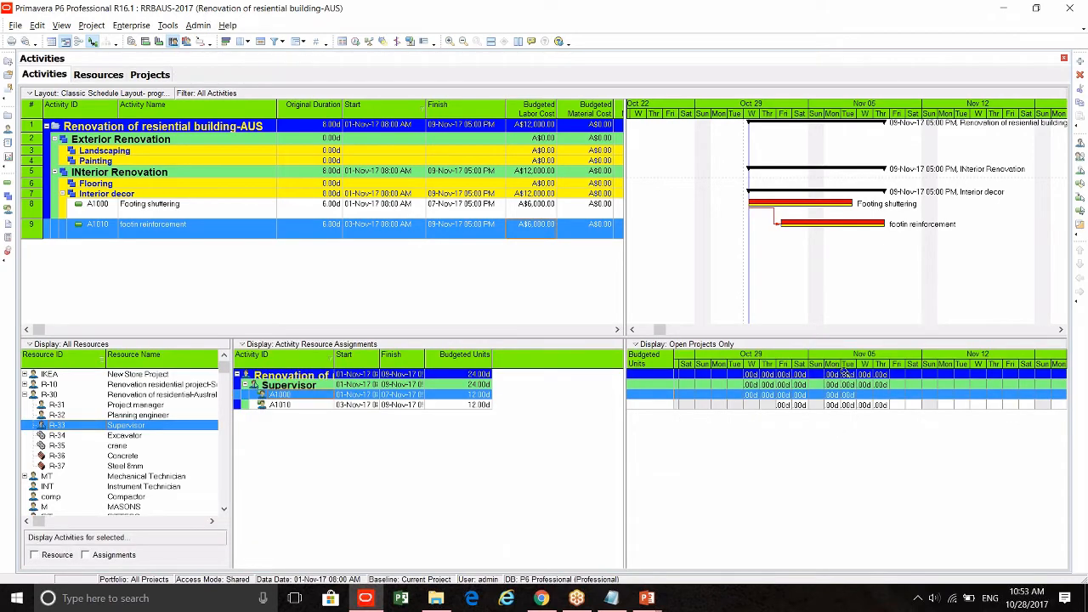
pyautogui.moveTo(842, 366); pyautogui.dragTo(996, 388)
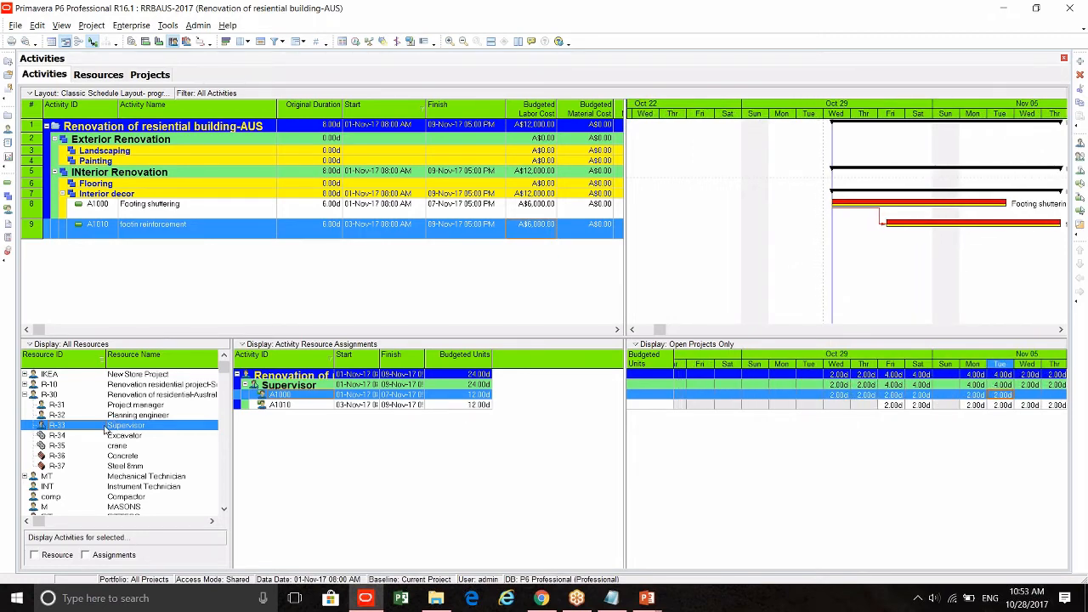
pyautogui.click(285, 404)
pyautogui.click(276, 395)
pyautogui.click(300, 405)
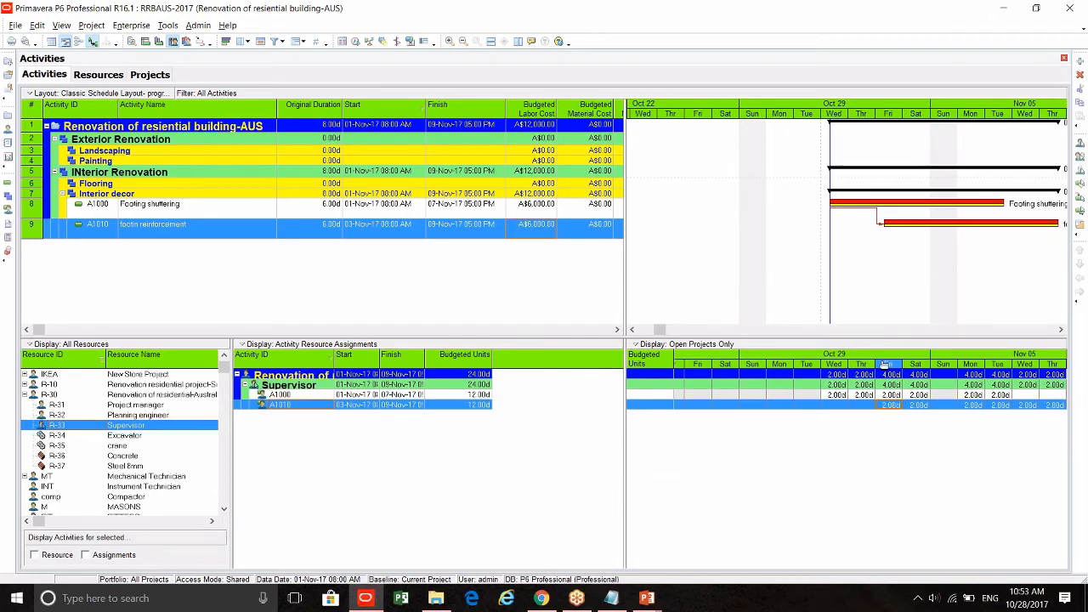
pyautogui.moveTo(901, 365); pyautogui.dragTo(826, 369)
# - Examine the Supervisor's daily budgeted units for A1000 and A1010 and their totals on the overlapping days
pyautogui.click(746, 396)
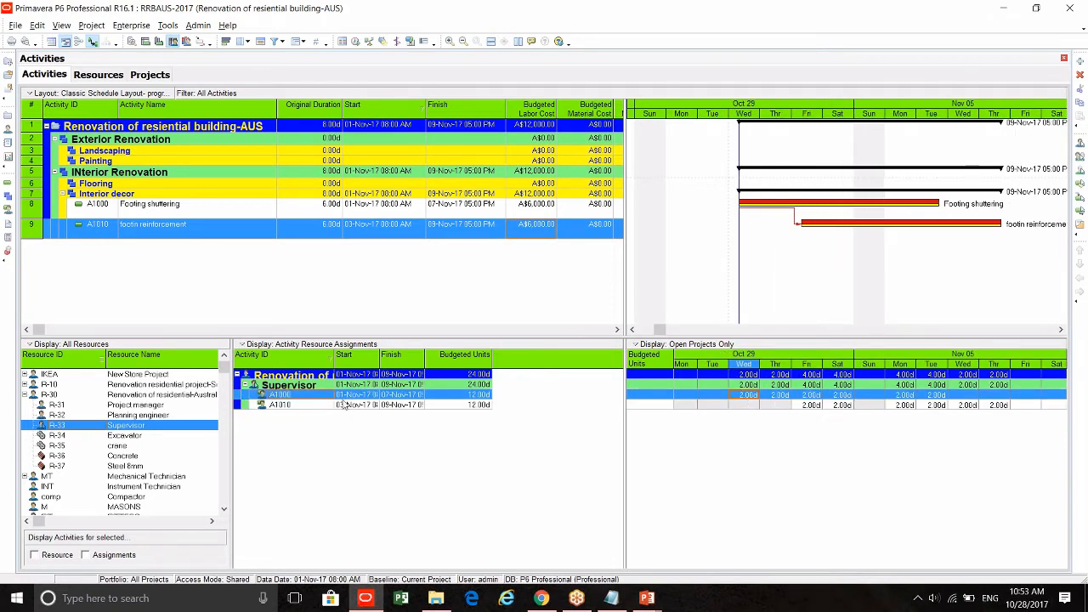
pyautogui.click(782, 395)
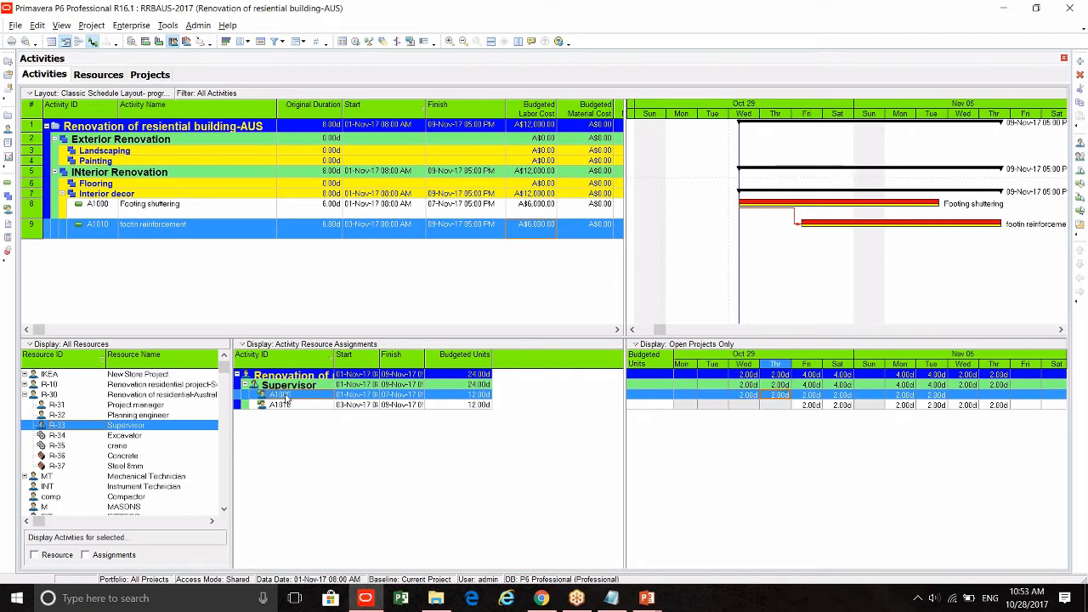
pyautogui.click(813, 395)
pyautogui.click(814, 406)
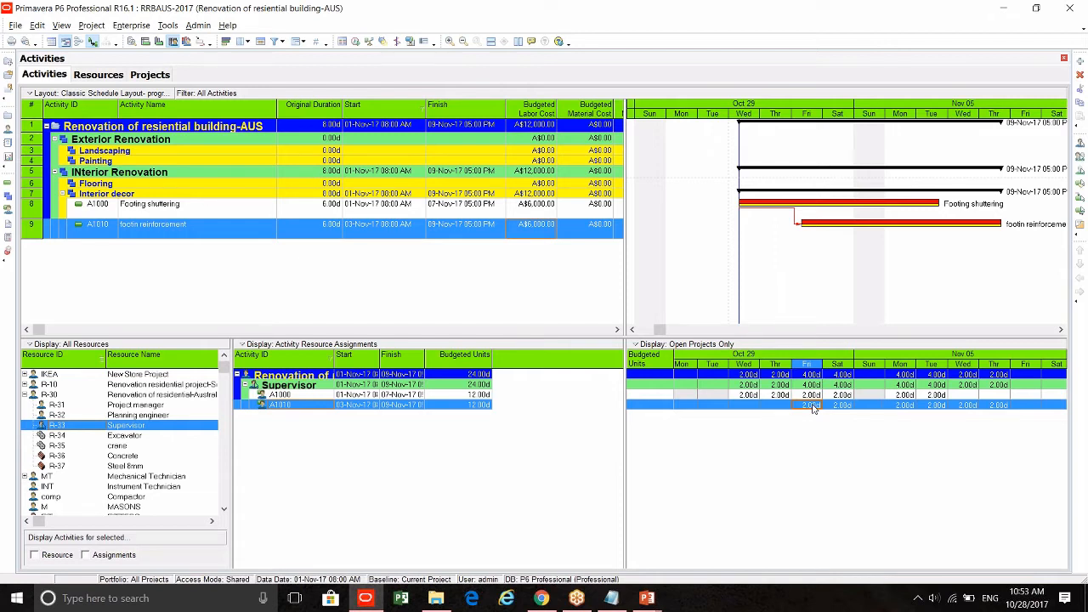
pyautogui.moveTo(813, 409); pyautogui.dragTo(906, 374)
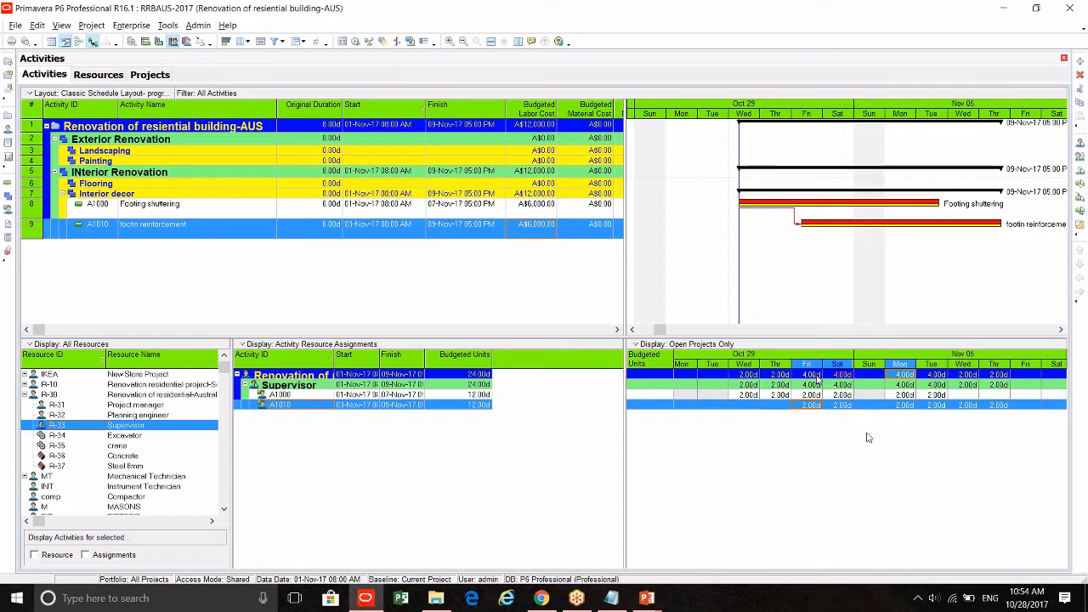
# - Display the activity usage profile and compare the cost curve of all activities with those of footin reinforcement and Footing shuttering alone
pyautogui.click(160, 44)
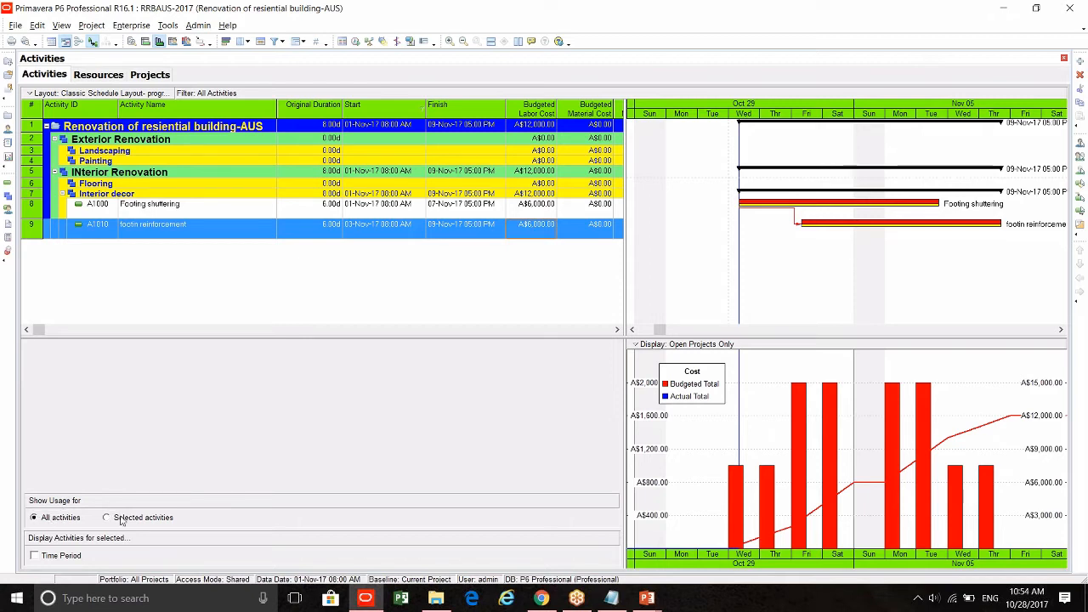
pyautogui.click(39, 522)
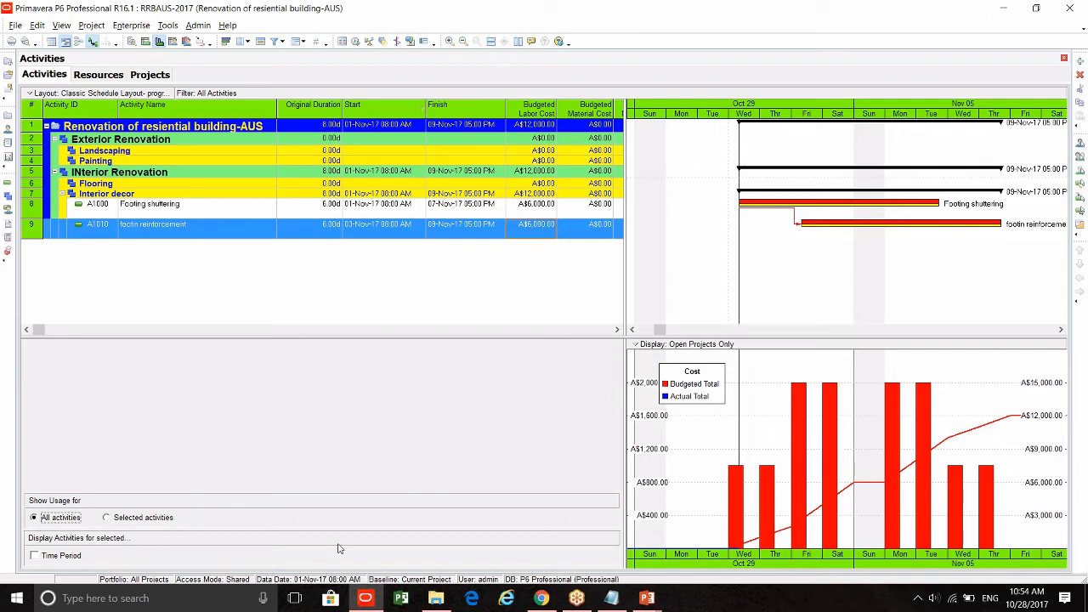
pyautogui.click(131, 520)
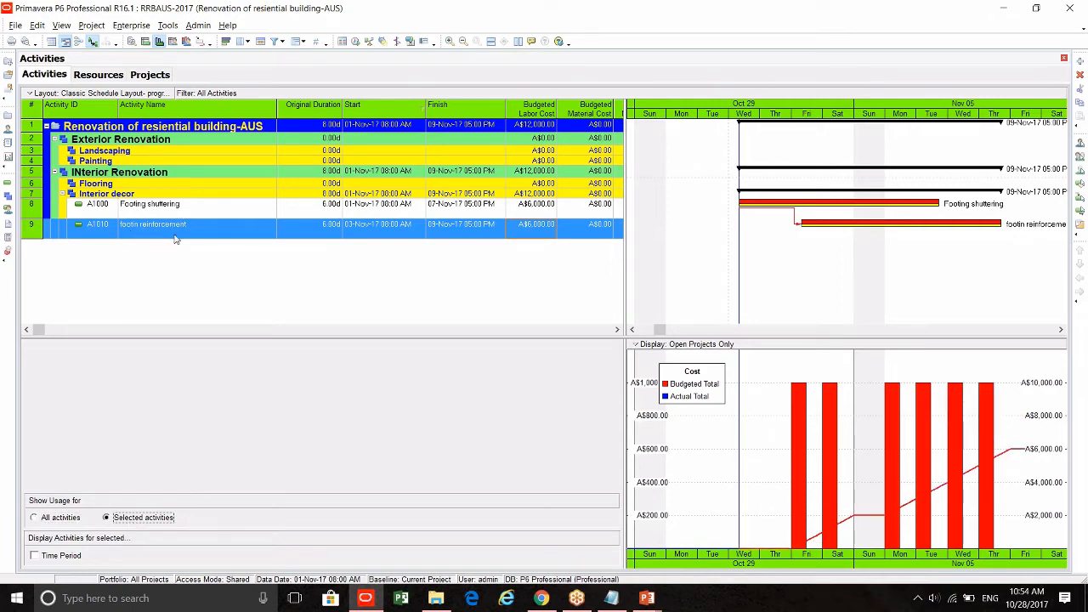
pyautogui.click(173, 213)
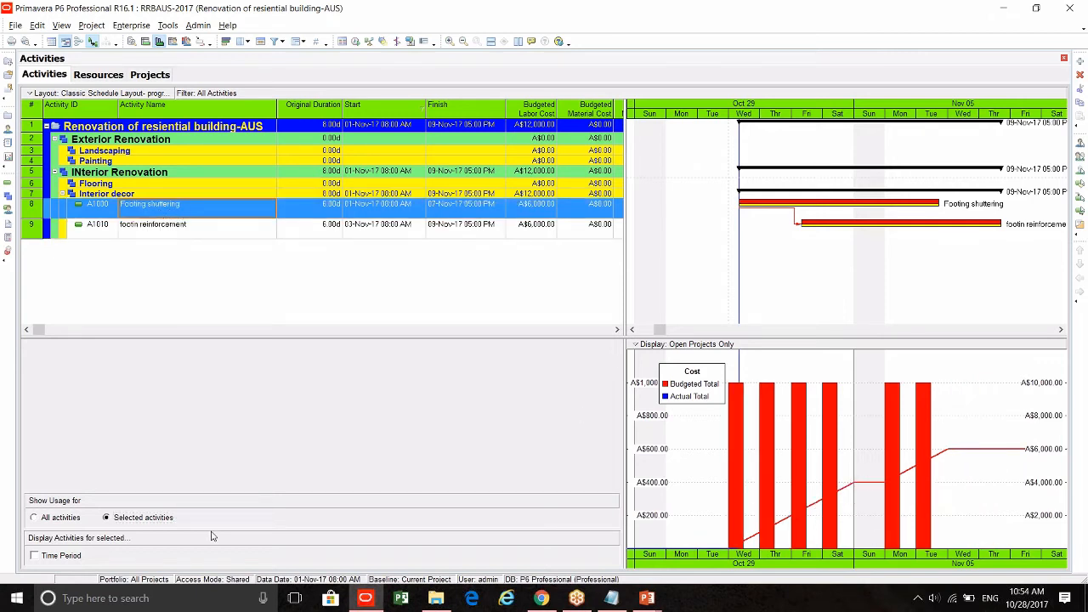
pyautogui.click(54, 517)
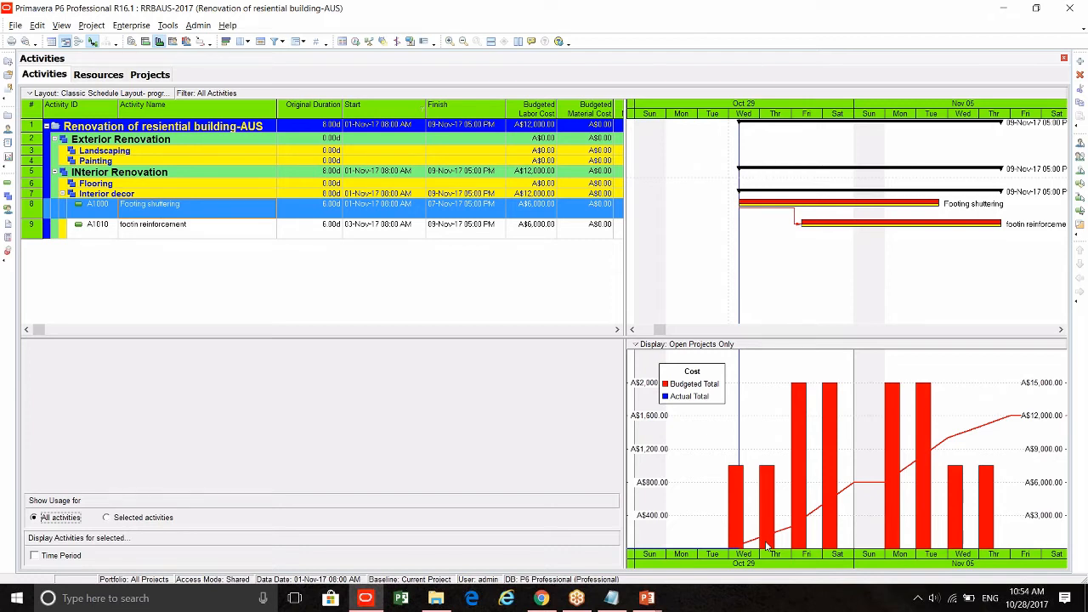
# - Examine the daily and cumulative budgeted cost for Nov 09 and Nov 07 in the activity usage profile
pyautogui.click(773, 537)
pyautogui.click(989, 490)
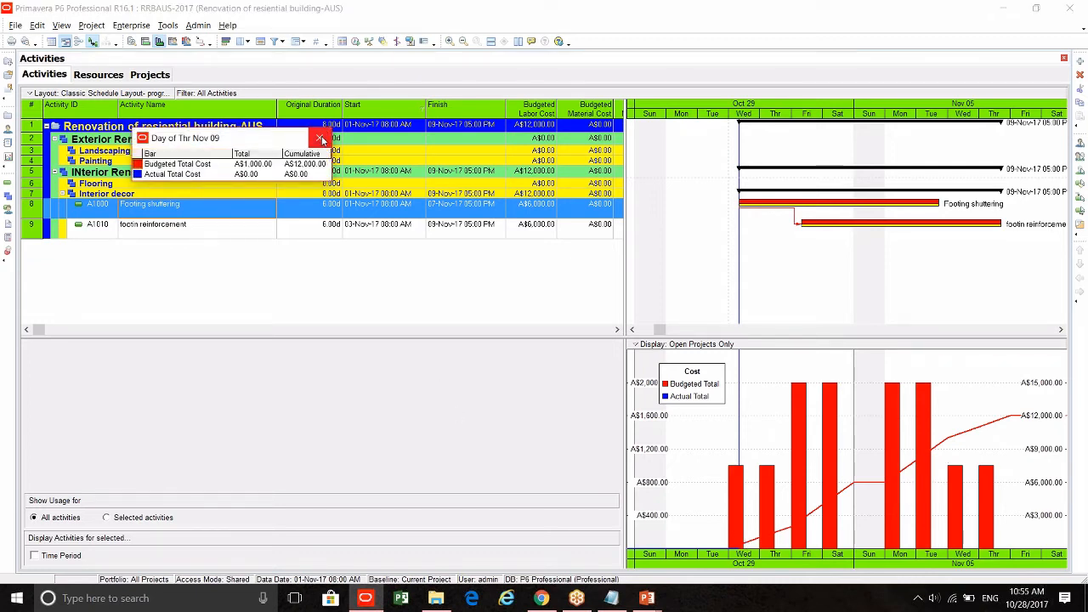
pyautogui.click(321, 139)
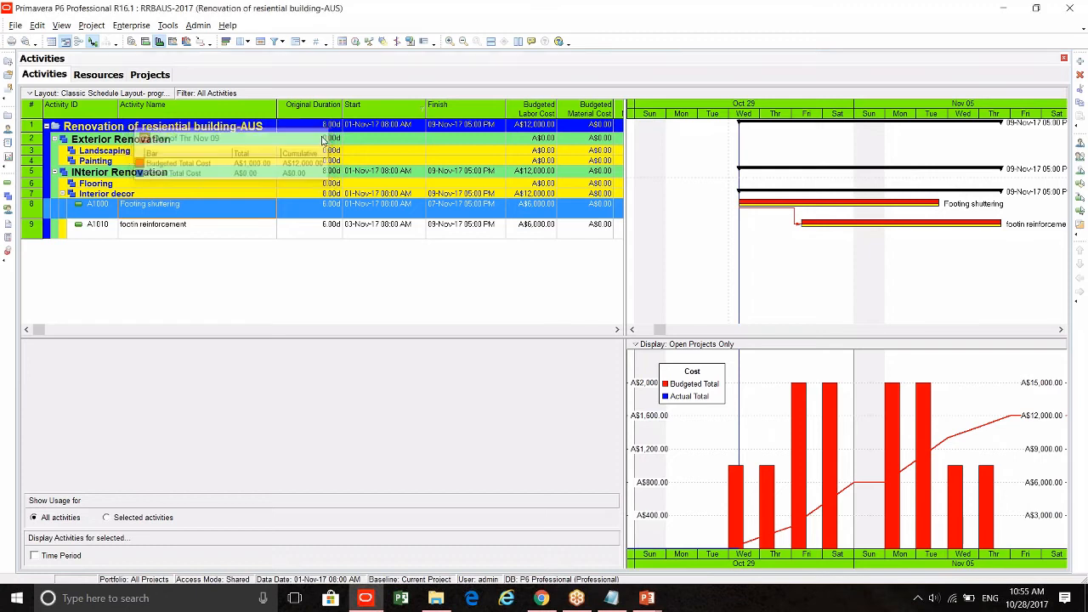
pyautogui.click(918, 417)
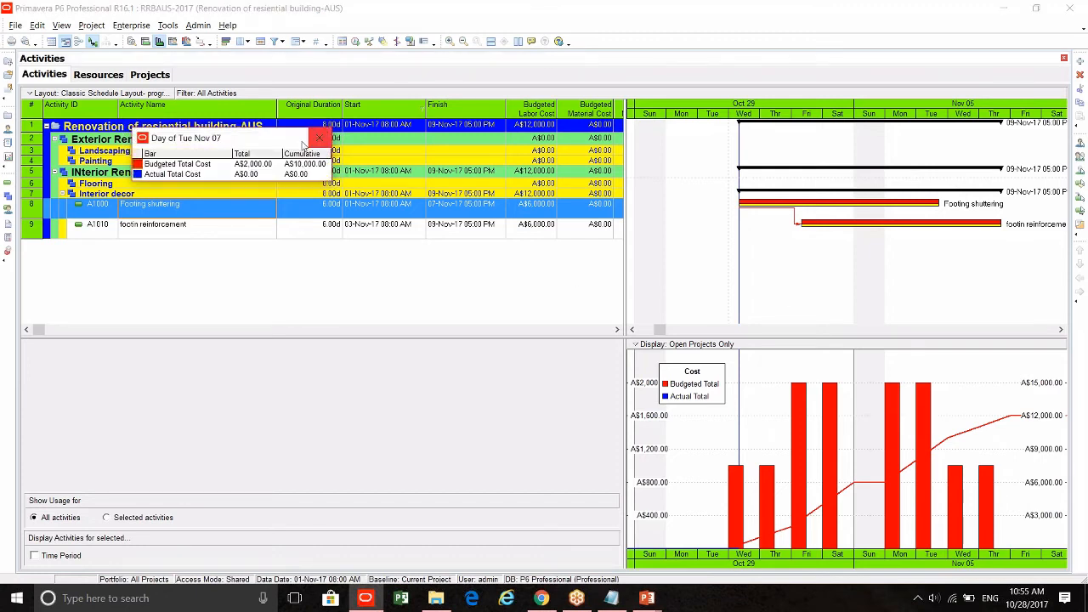
# - Examine the daily and cumulative budgeted cost for Nov 01 and Nov 09 in the activity usage profile
pyautogui.click(313, 143)
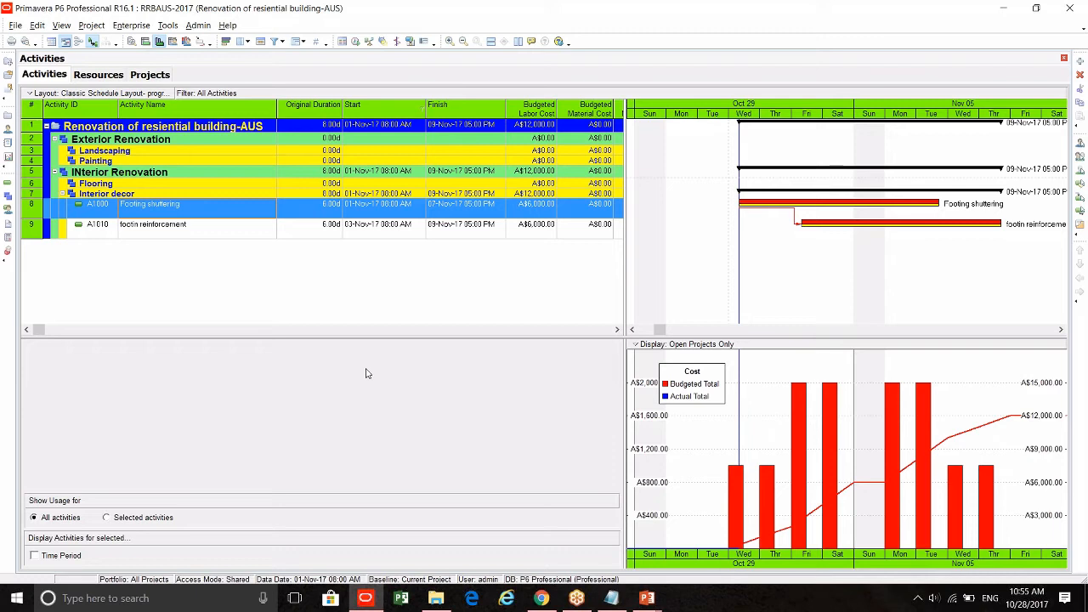
pyautogui.click(735, 504)
pyautogui.click(299, 165)
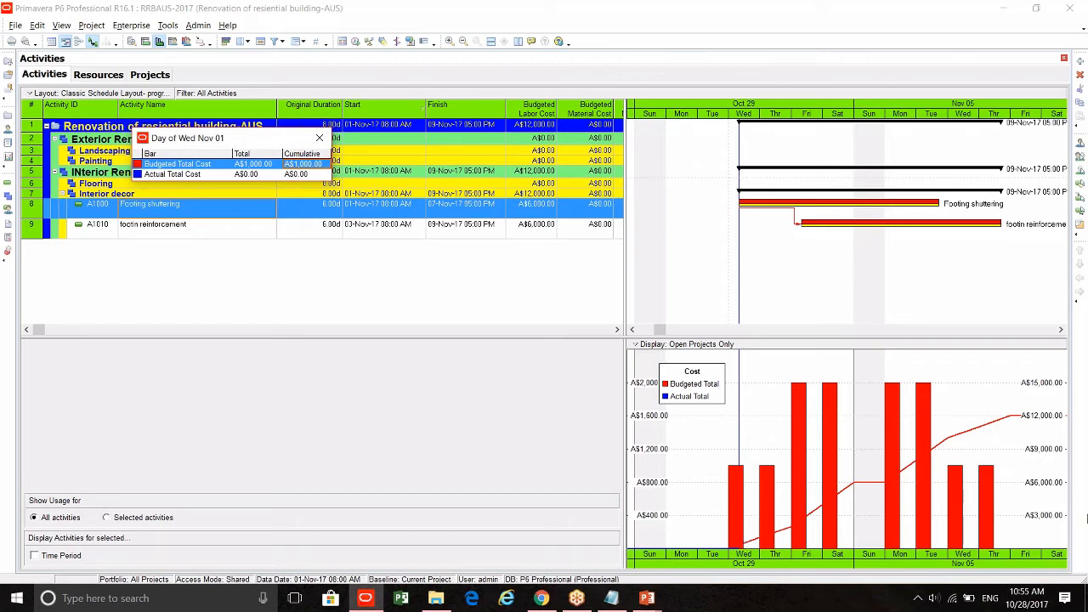
pyautogui.click(1042, 389)
pyautogui.click(833, 449)
pyautogui.click(989, 487)
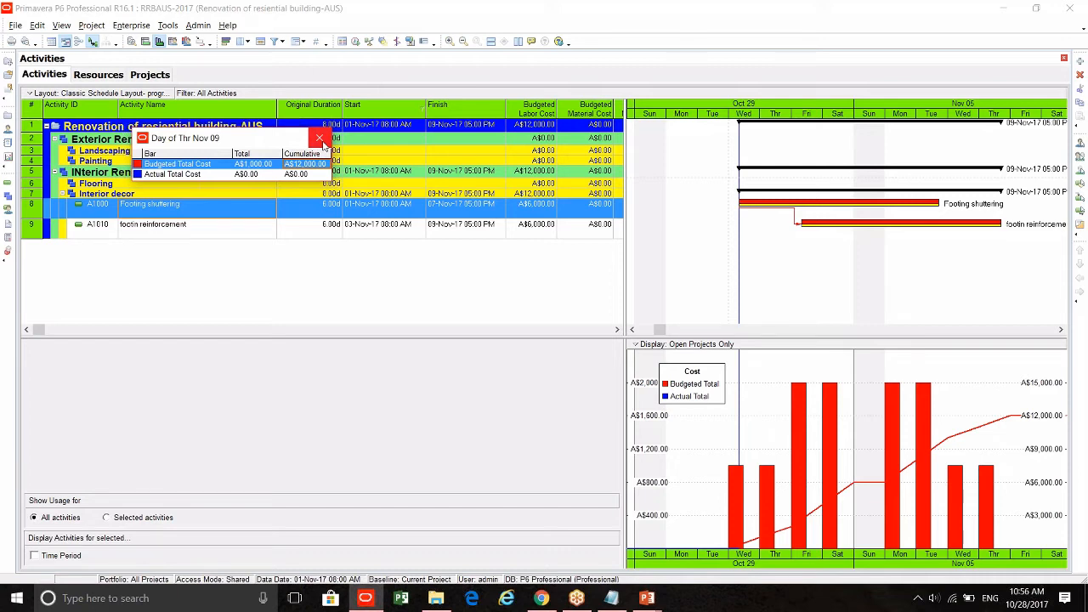
pyautogui.click(320, 138)
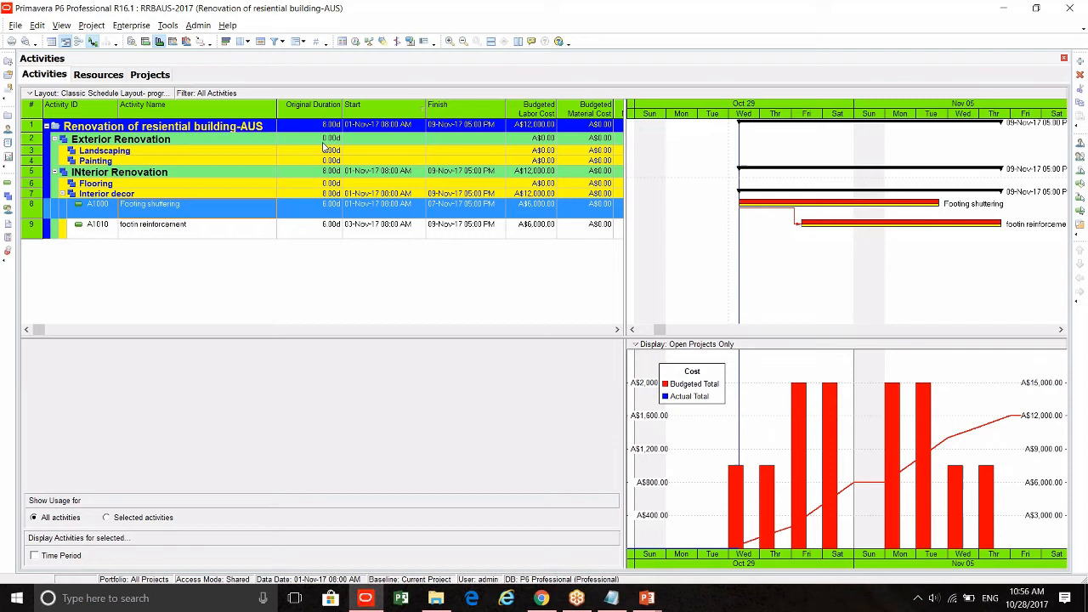
# - Display the activity usage spreadsheet and examine the daily and cumulative budgeted costs of the project and both footing activities
pyautogui.click(145, 41)
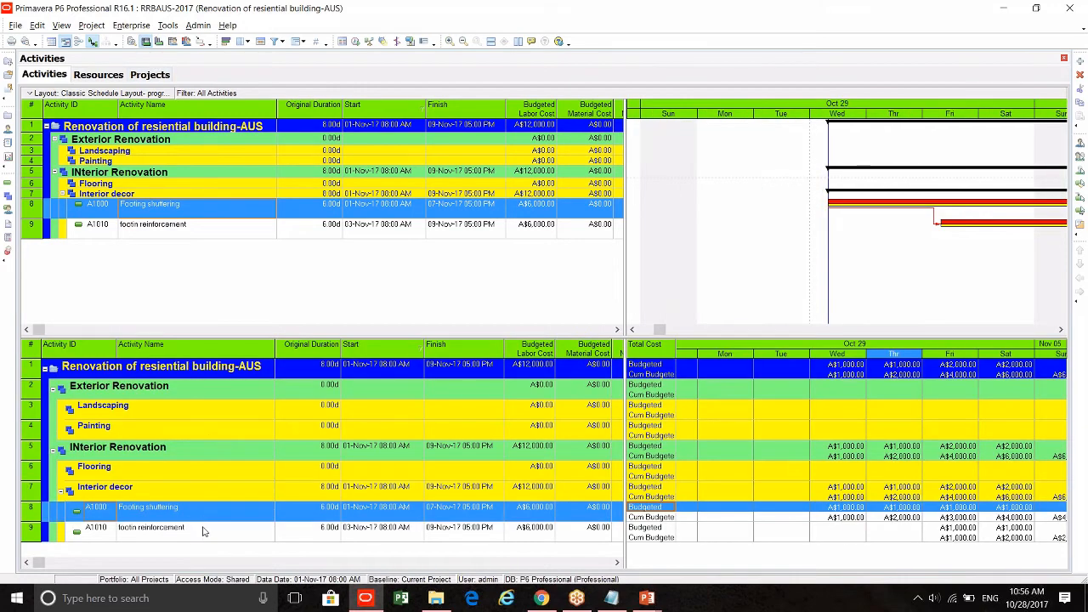
pyautogui.click(845, 510)
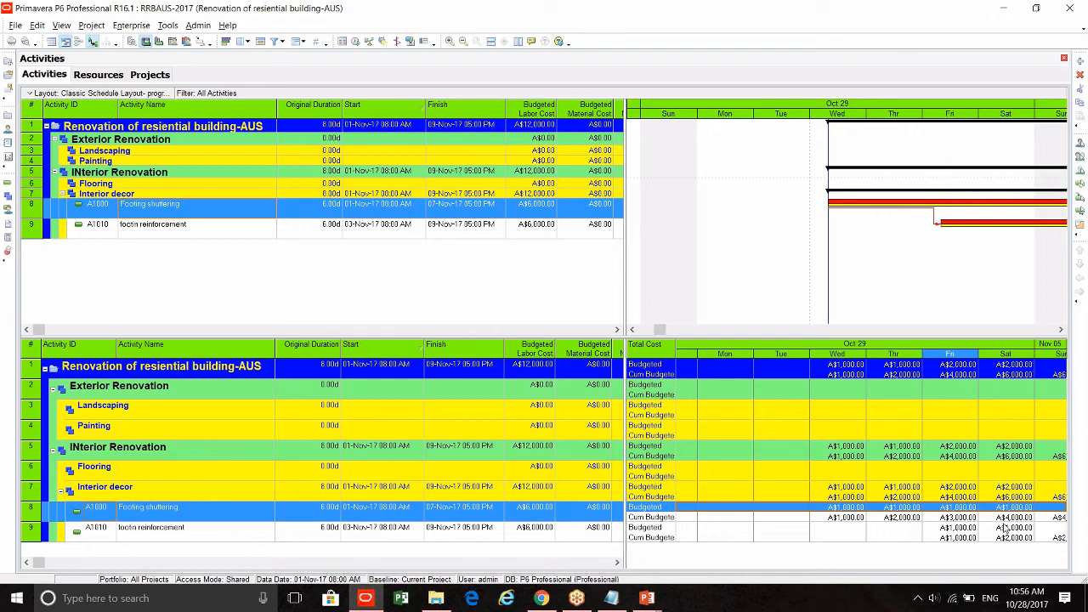
pyautogui.click(1014, 366)
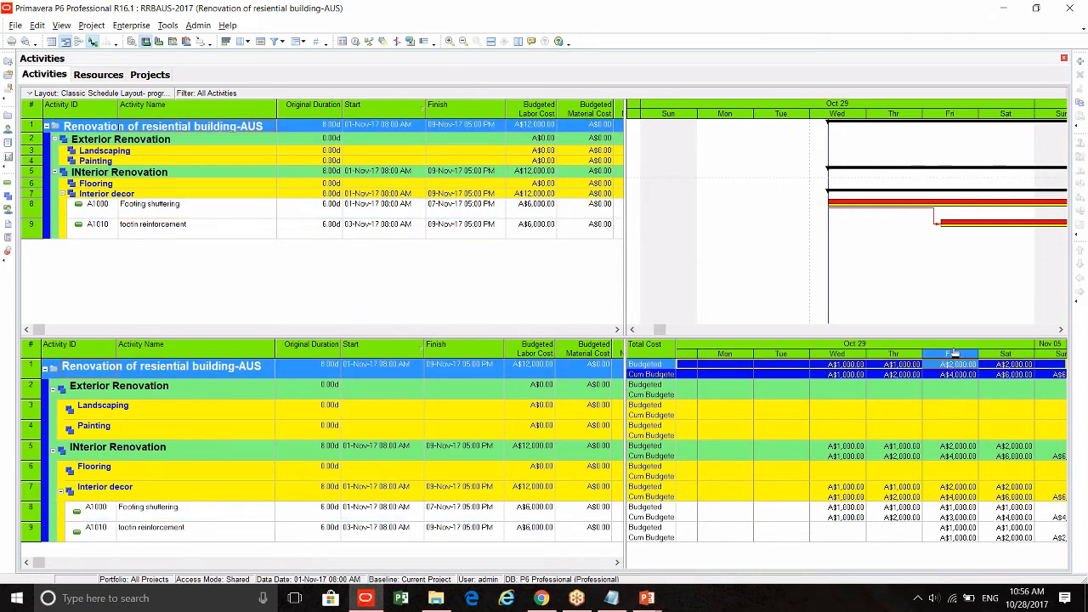
pyautogui.moveTo(958, 353); pyautogui.dragTo(699, 354)
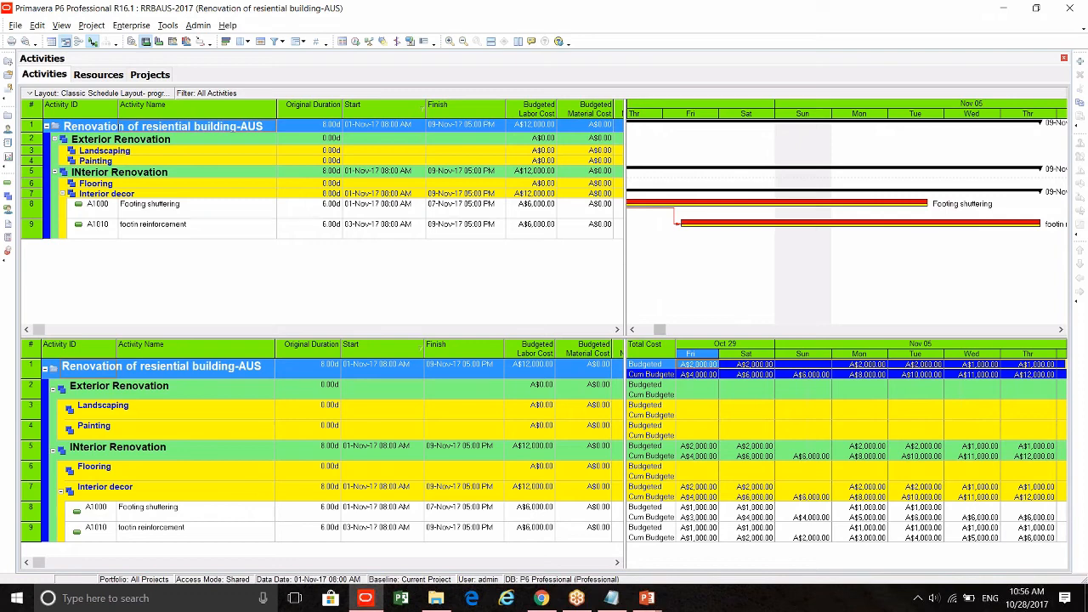
# - Display the Supervisor's resource usage profile for the overlapping days, and switch to PowerPoint to review the Resource Levelling slide
pyautogui.click(172, 42)
pyautogui.click(186, 43)
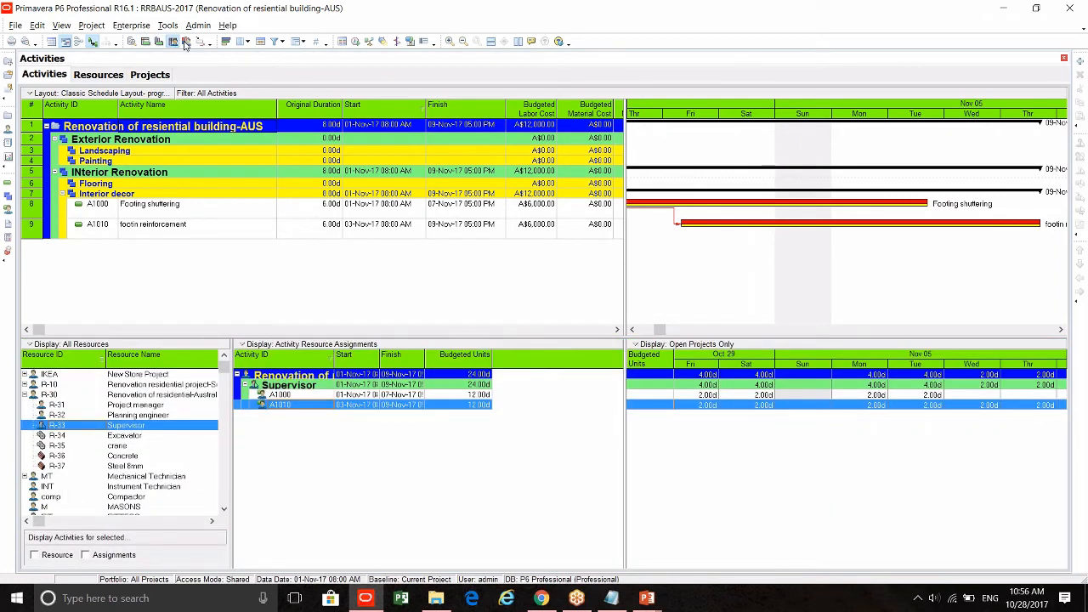
pyautogui.click(187, 43)
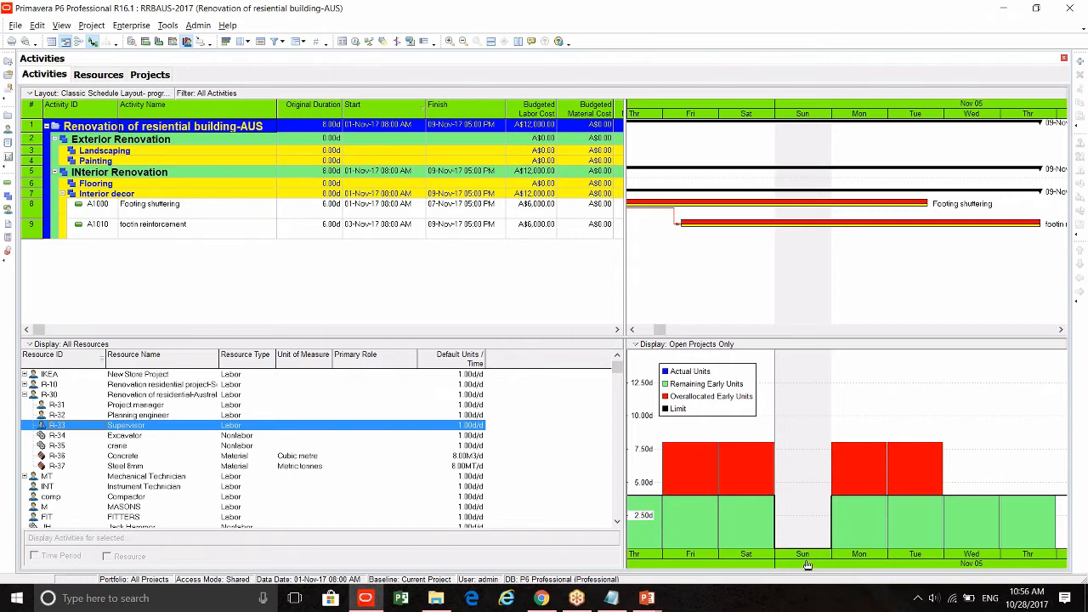
pyautogui.moveTo(808, 565); pyautogui.dragTo(904, 566)
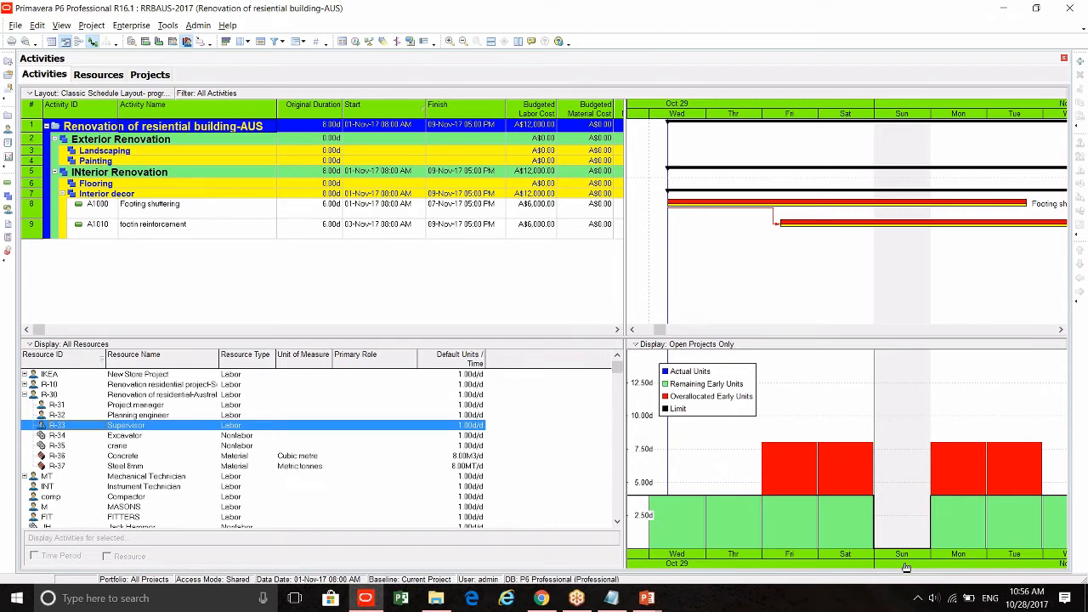
pyautogui.click(647, 598)
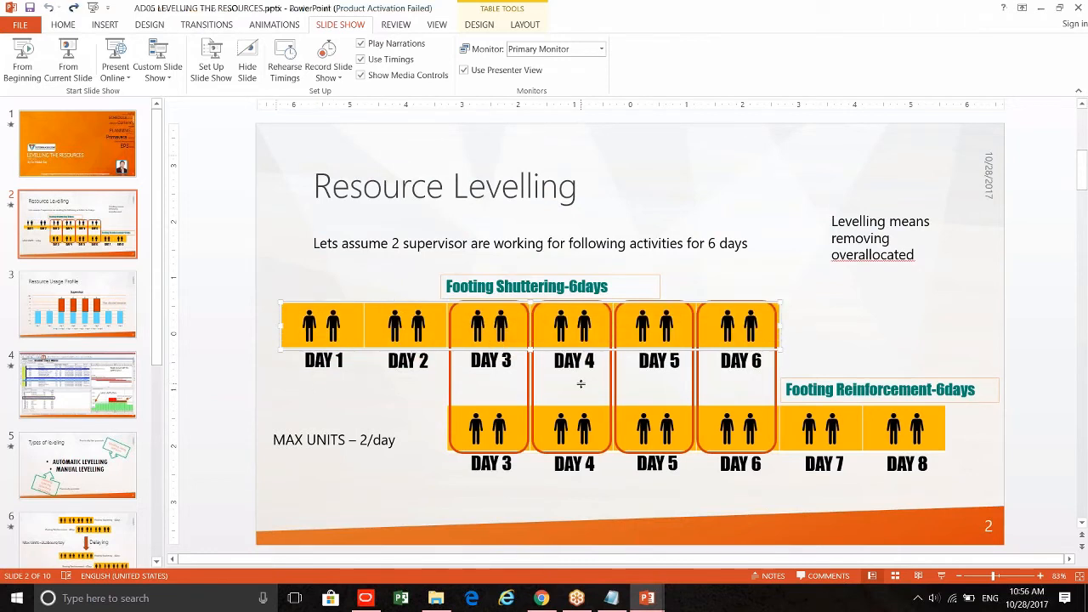
pyautogui.click(235, 170)
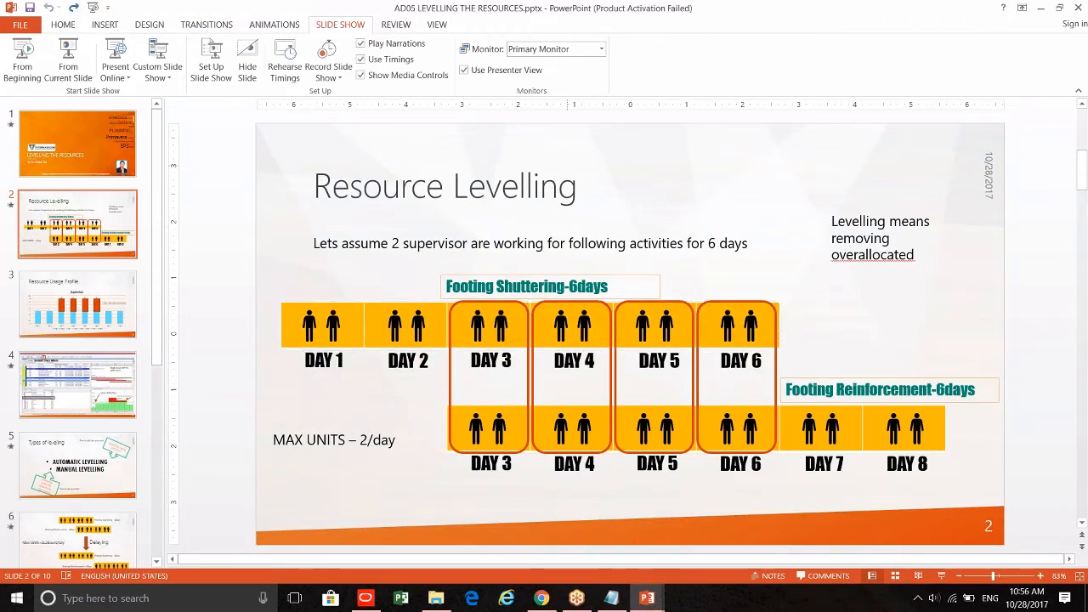
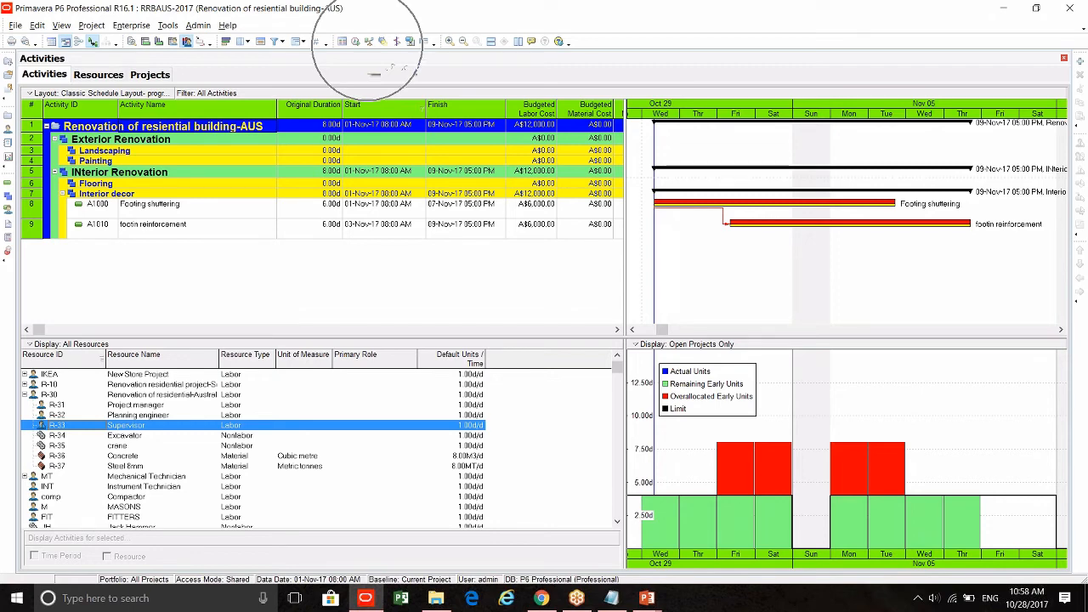
# - Level resources with Level all resources turned off and only R-33 Supervisor selected for levelling
pyautogui.click(369, 41)
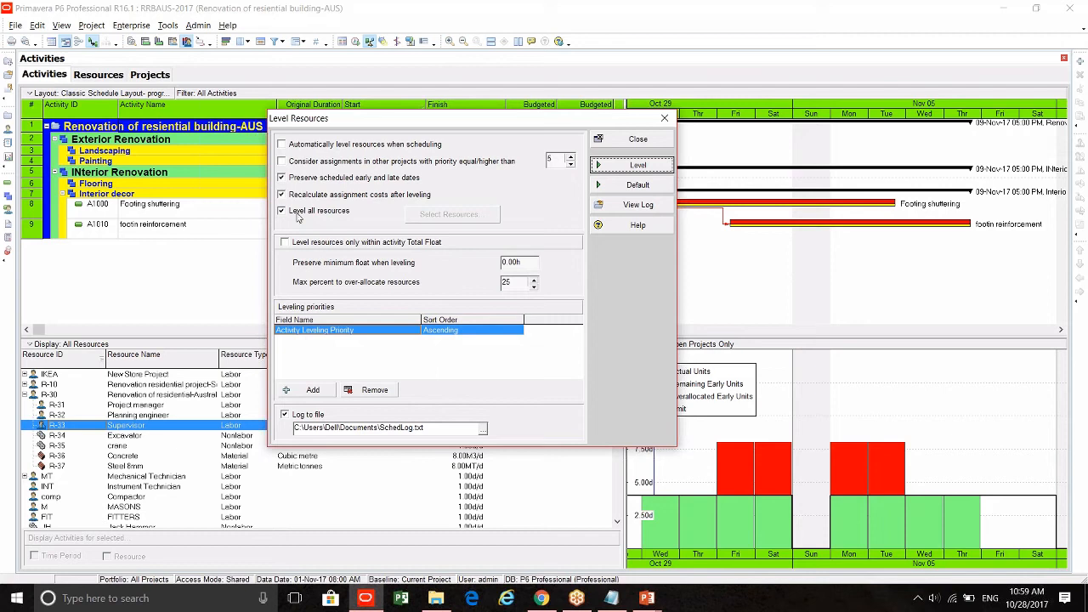
pyautogui.click(298, 213)
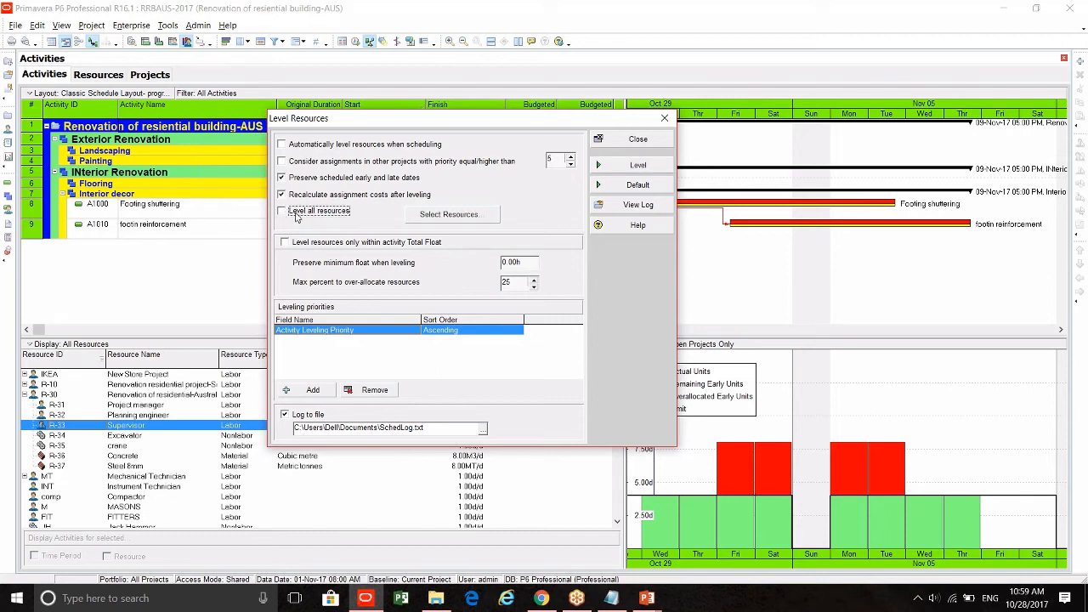
pyautogui.click(426, 218)
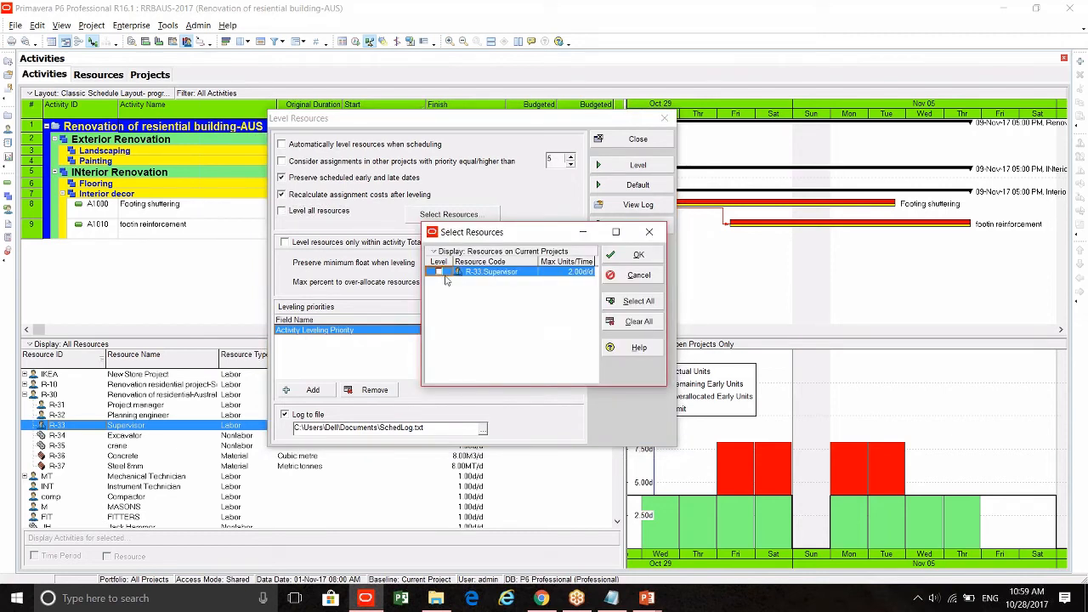
pyautogui.click(608, 260)
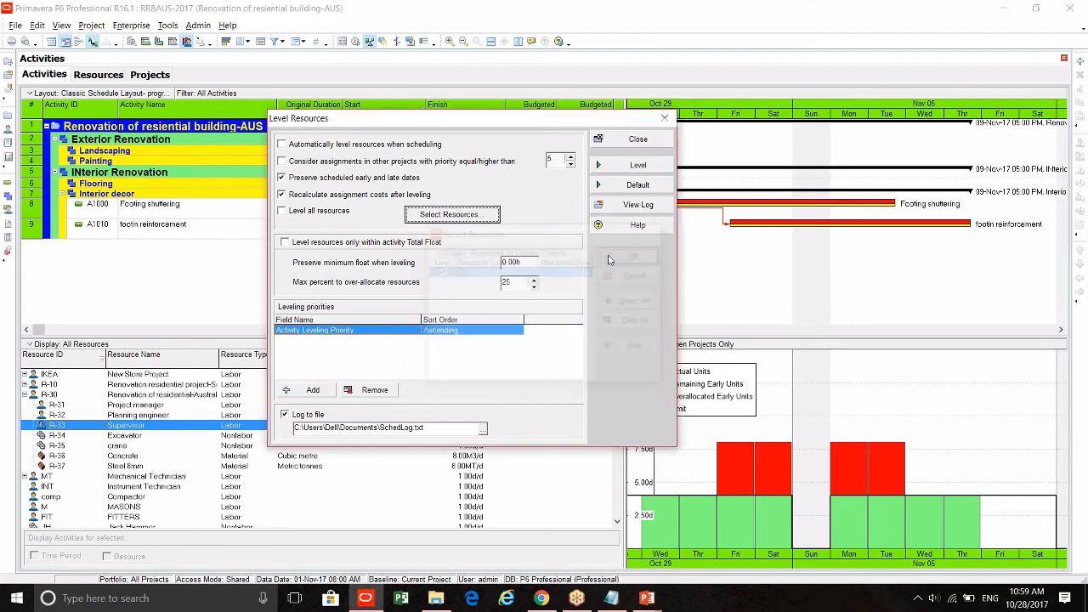
pyautogui.click(636, 167)
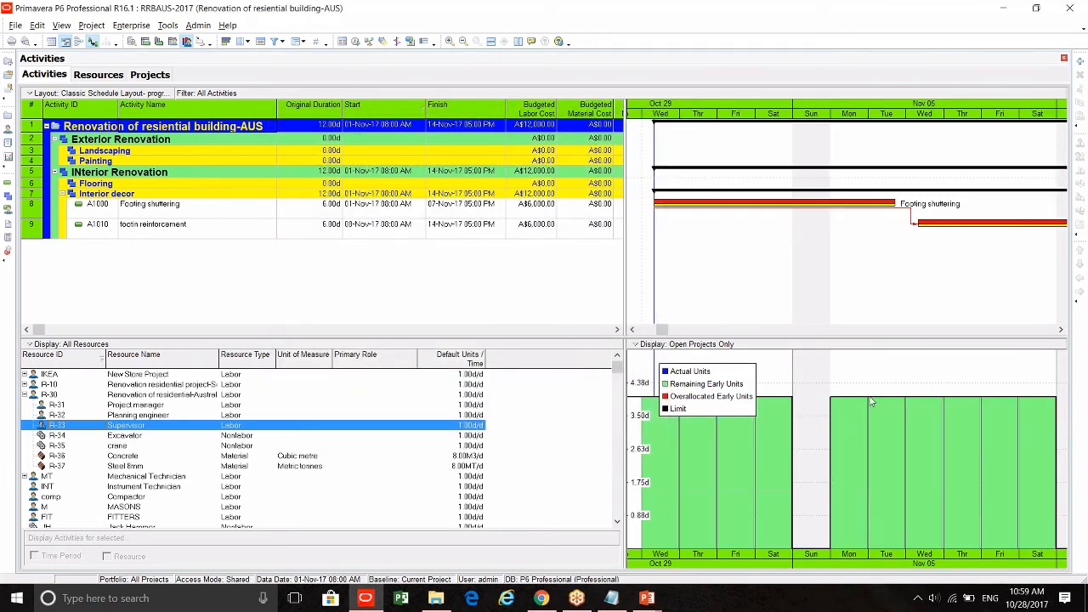
# - Examine the levelled bars of Footing shuttering and footin reinforcement, the Supervisor's usage profile and the project's original duration
pyautogui.moveTo(928, 119); pyautogui.dragTo(835, 122)
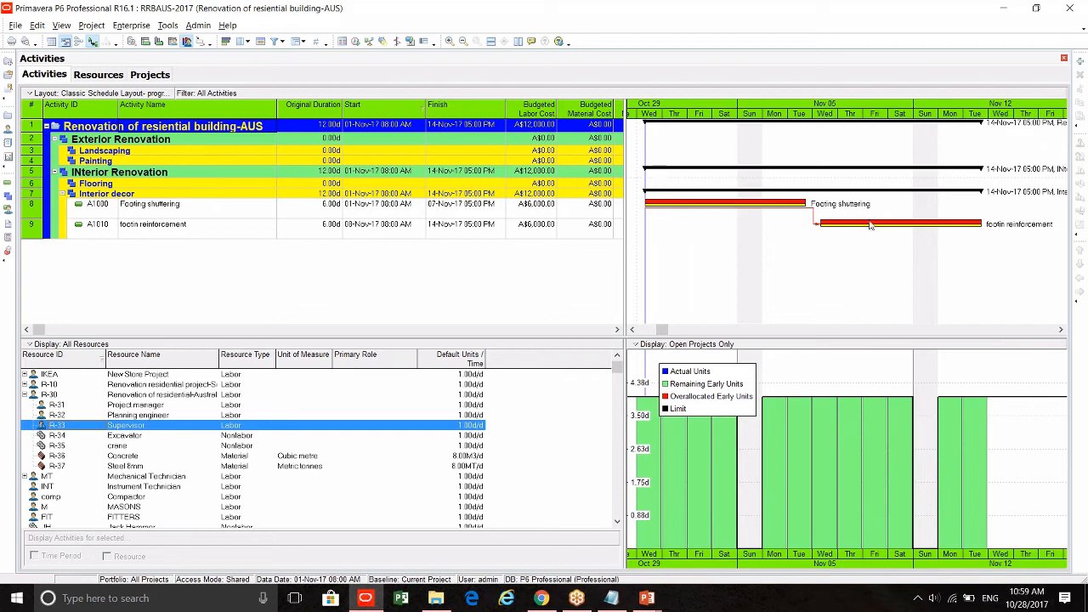
pyautogui.click(815, 218)
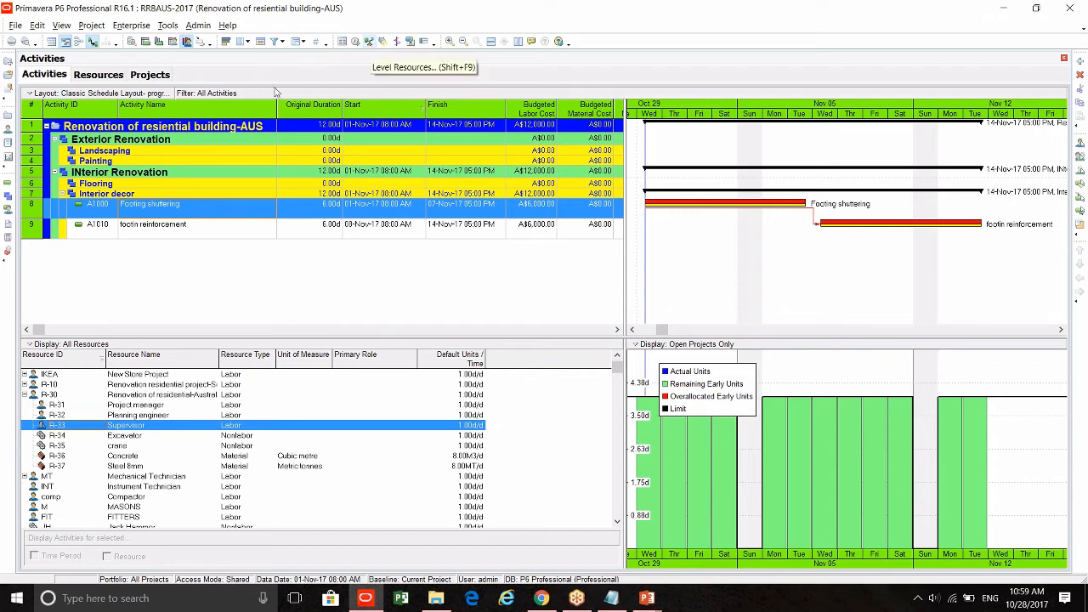
pyautogui.click(326, 126)
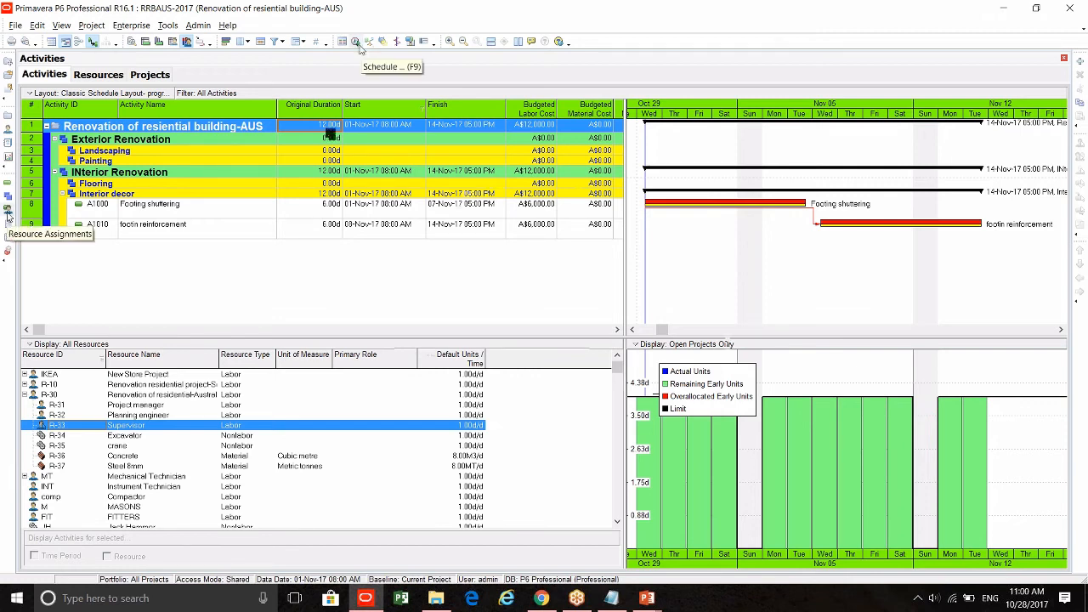
# - Display the resource assignments and adjust the timescale so the Supervisor's daily units in the Oct 29 and Nov 05 weeks are readable
pyautogui.click(7, 210)
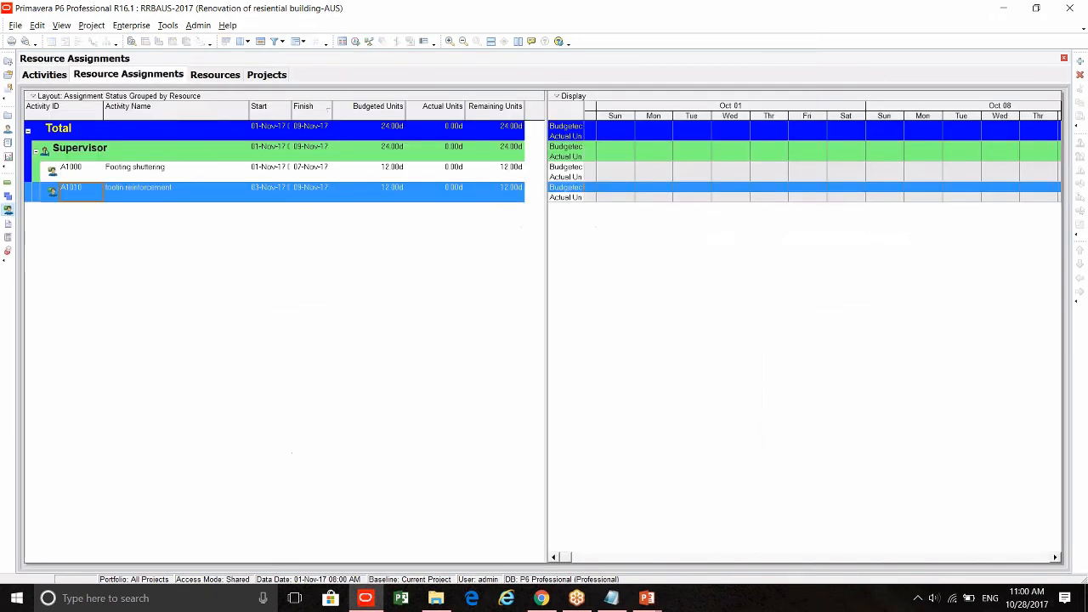
pyautogui.click(83, 155)
pyautogui.click(151, 168)
pyautogui.click(154, 187)
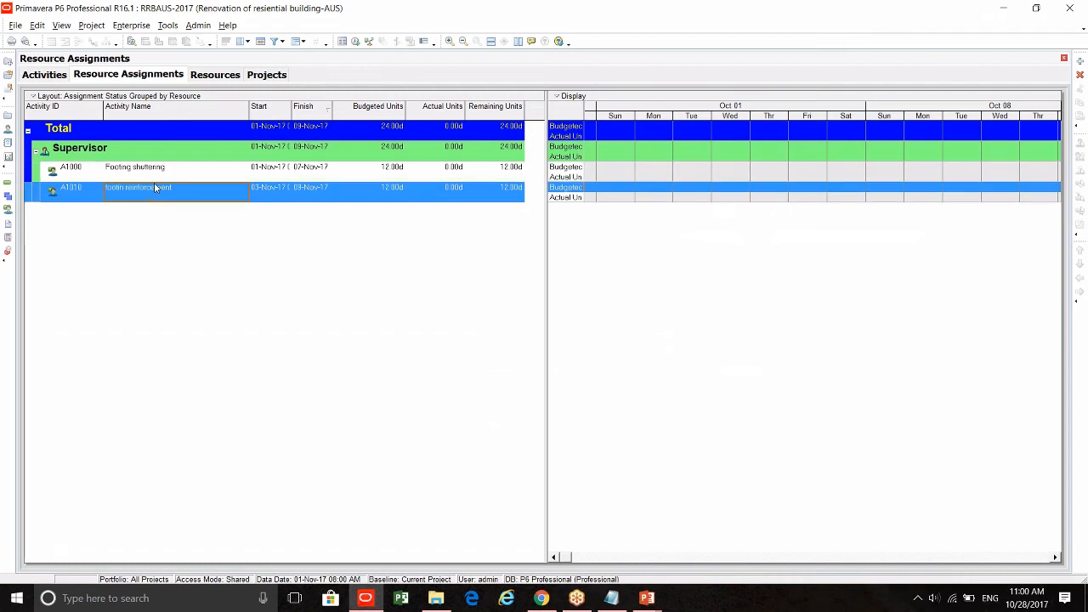
pyautogui.moveTo(807, 116); pyautogui.dragTo(643, 119)
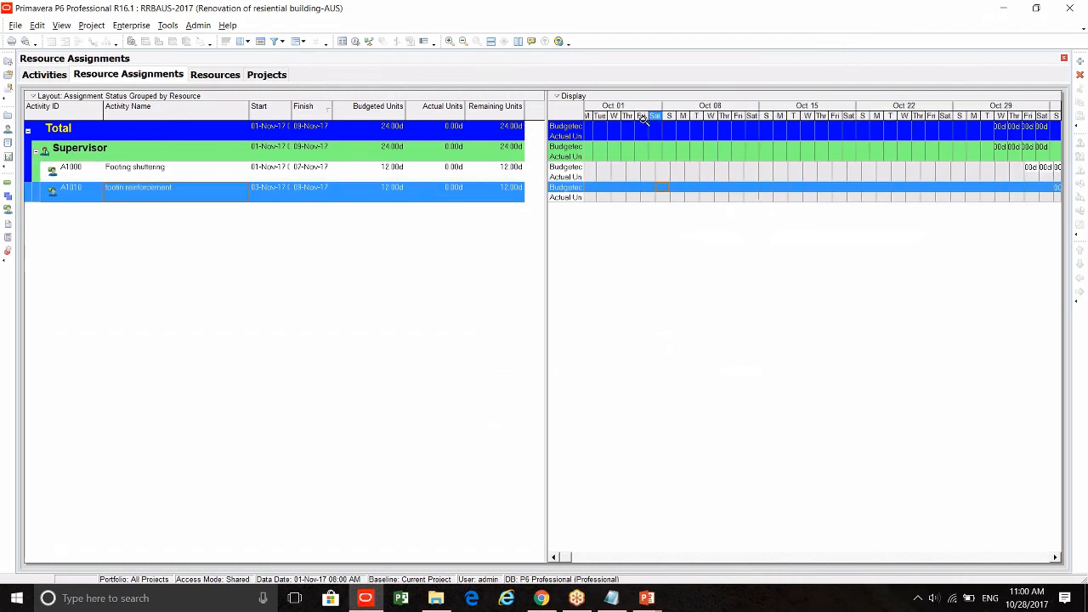
pyautogui.moveTo(823, 106); pyautogui.dragTo(577, 114)
pyautogui.moveTo(721, 116); pyautogui.dragTo(679, 143)
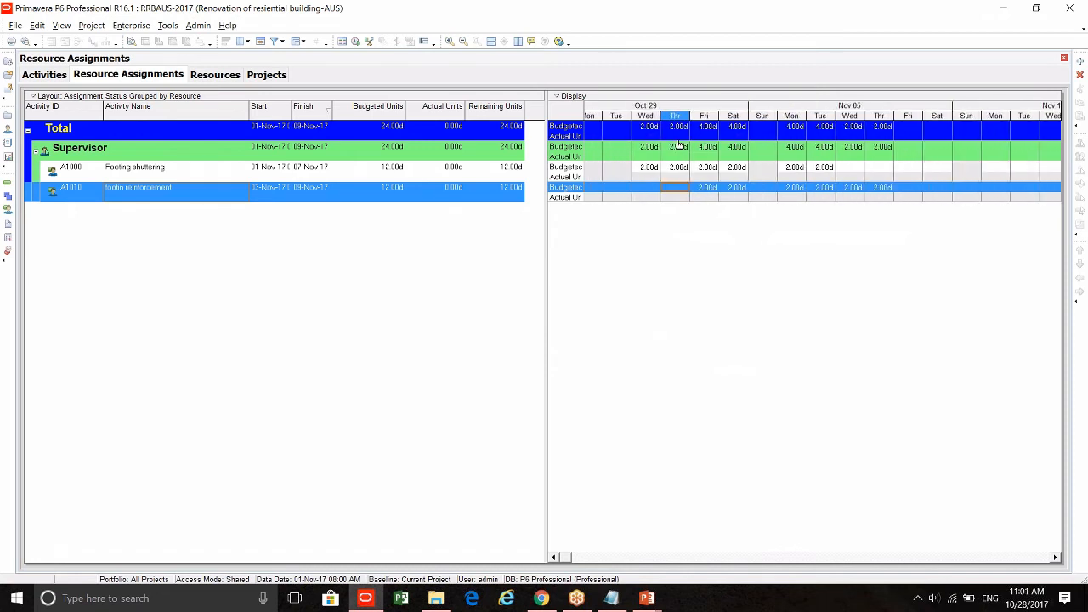
# - Examine the Supervisor's daily budgeted units for Footing shuttering and footin reinforcement where the two assignments begin to overlap
pyautogui.click(703, 177)
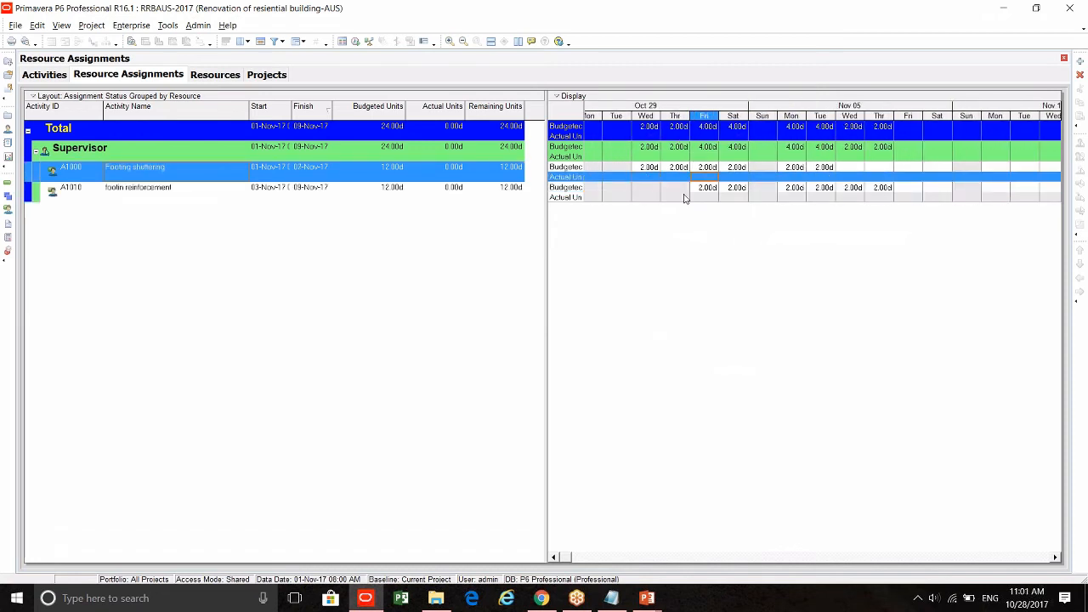
pyautogui.click(654, 168)
pyautogui.click(677, 169)
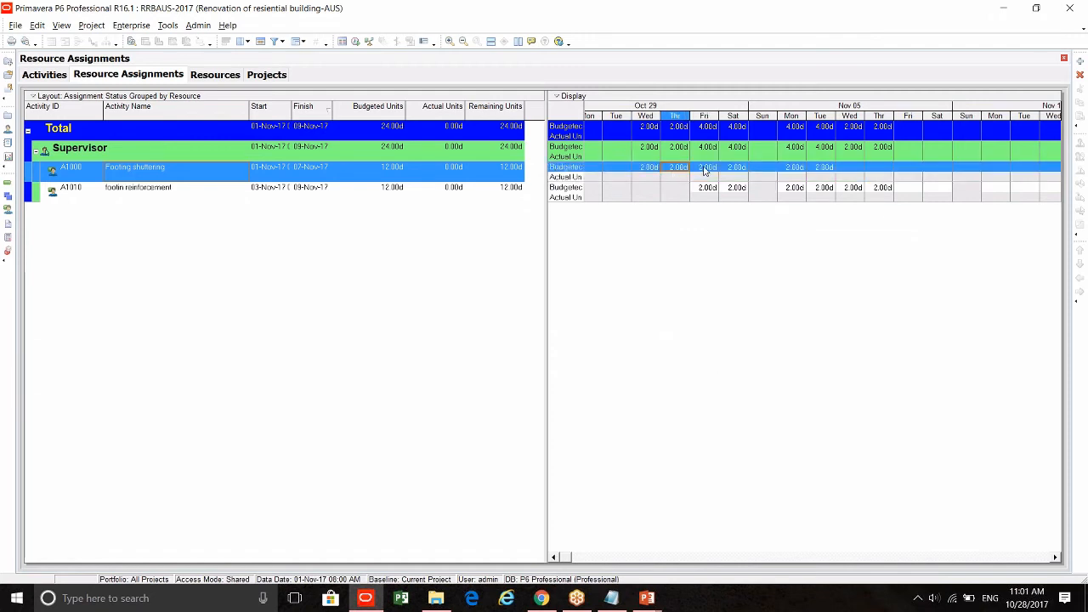
pyautogui.click(707, 187)
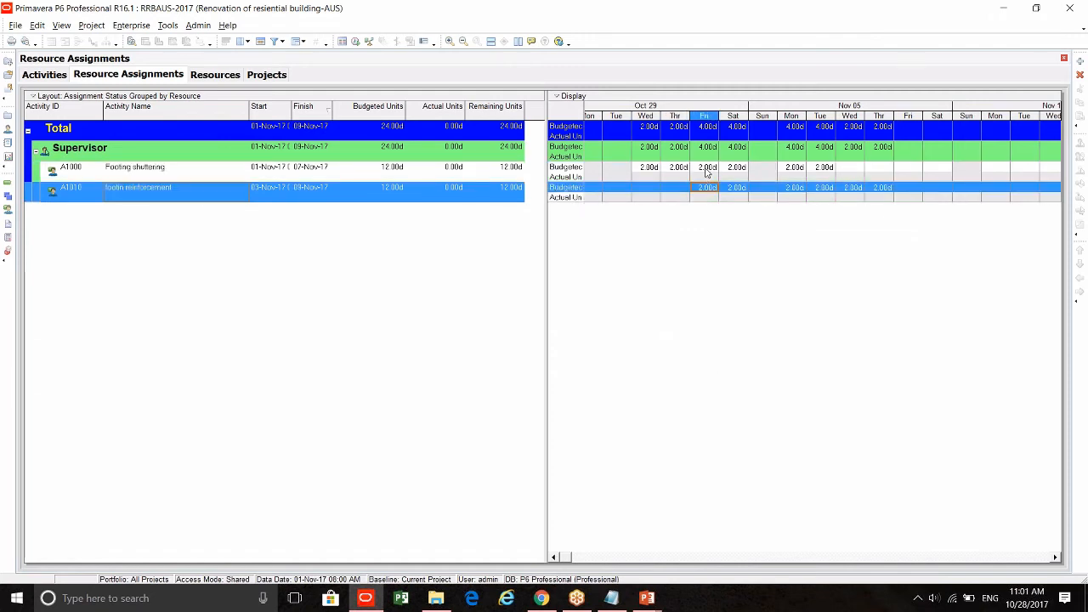
# - Set the Supervisor's budgeted units to 1 on both A1000 and A1010 for Friday and Saturday of the Oct 29 week
pyautogui.click(707, 168)
pyautogui.write('1')
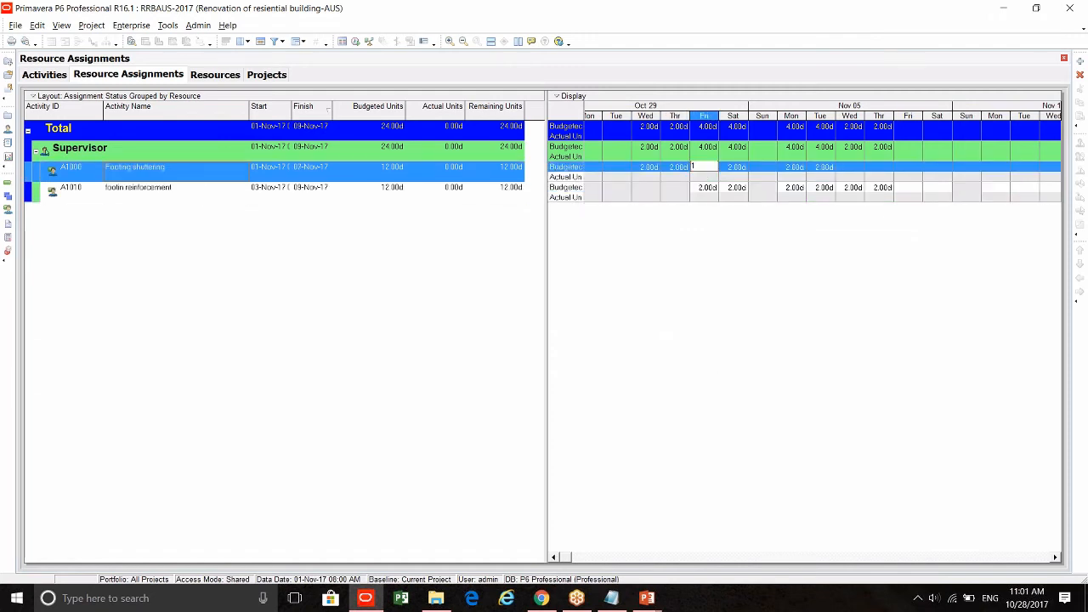
pyautogui.click(708, 189)
pyautogui.write('1')
pyautogui.press('Return')
pyautogui.click(736, 167)
pyautogui.write('1')
pyautogui.click(742, 189)
pyautogui.write('1')
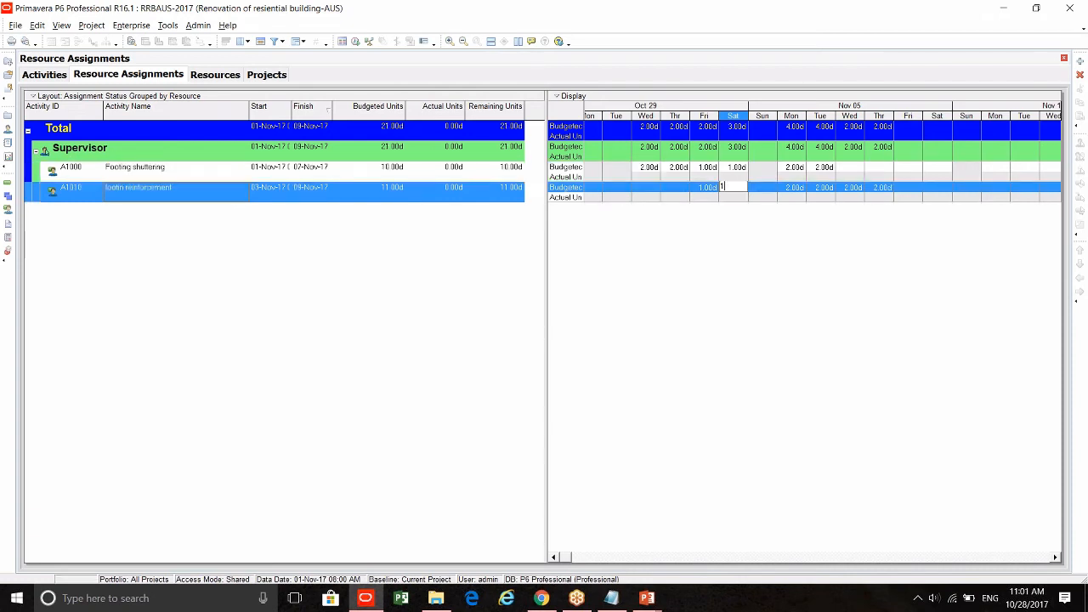
# - Set the budgeted units of A1000 and A1010 to 1 for Monday and Tuesday of the Nov 05 week, and return to the activities
pyautogui.click(795, 167)
pyautogui.write('1')
pyautogui.press('Return')
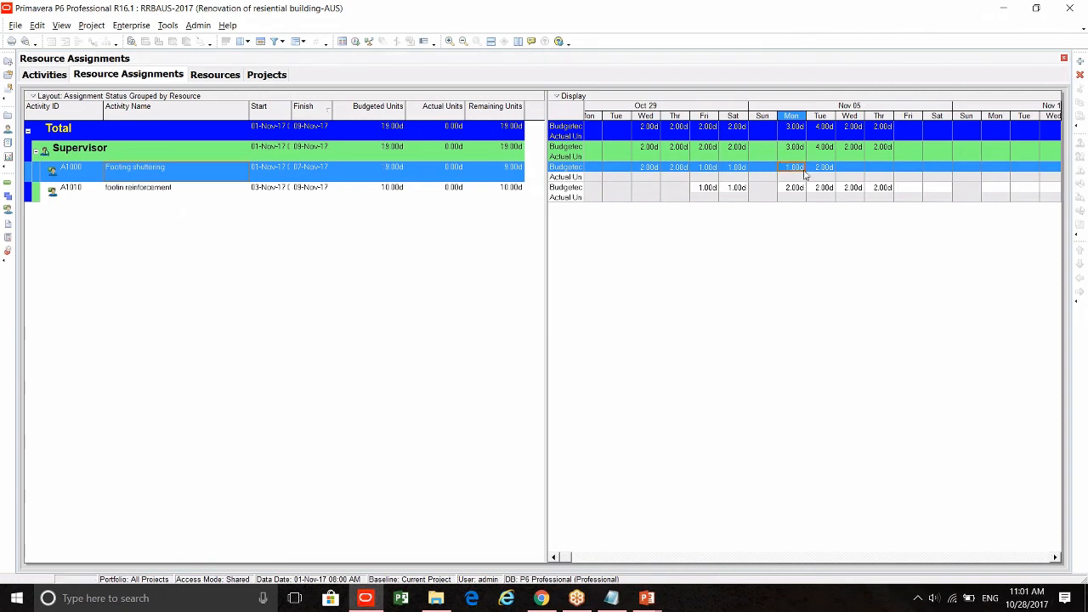
pyautogui.click(795, 187)
pyautogui.write('1')
pyautogui.press('Return')
pyautogui.click(833, 167)
pyautogui.write('1')
pyautogui.press('Return')
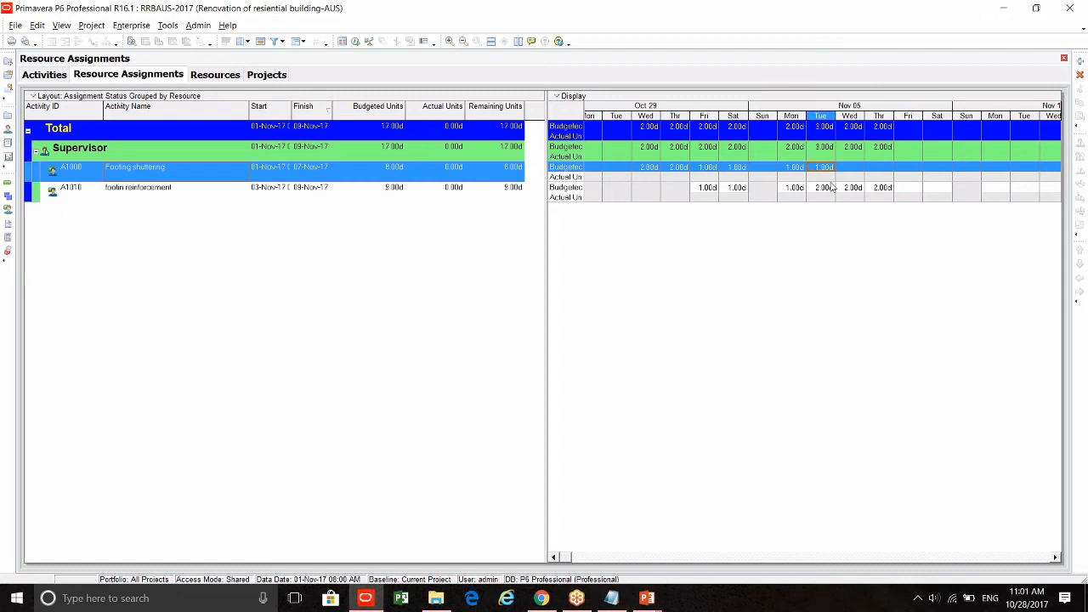
pyautogui.click(833, 187)
pyautogui.write('1')
pyautogui.press('Return')
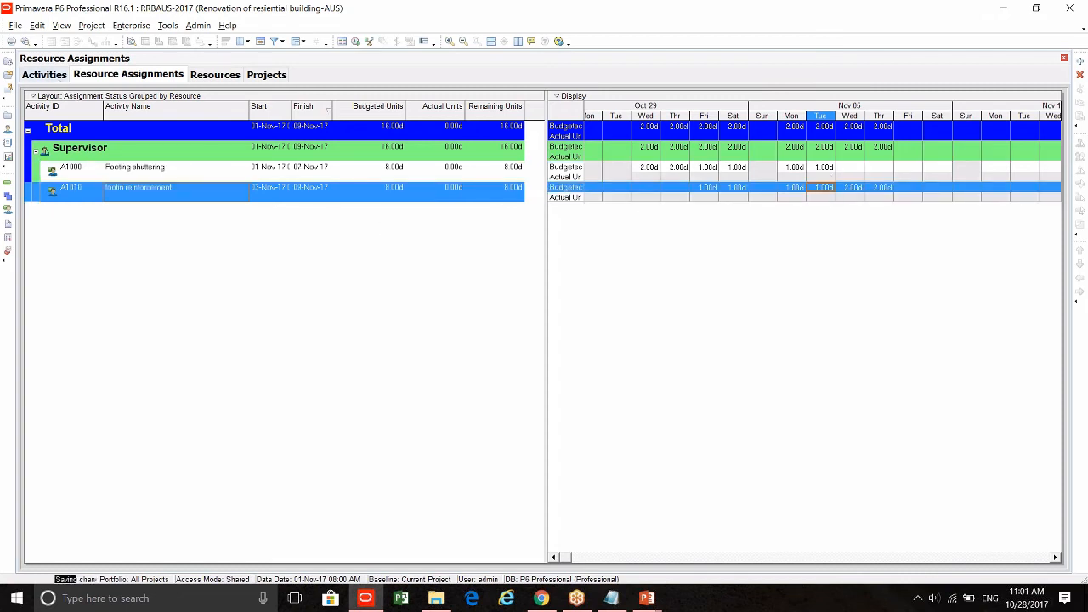
pyautogui.click(44, 73)
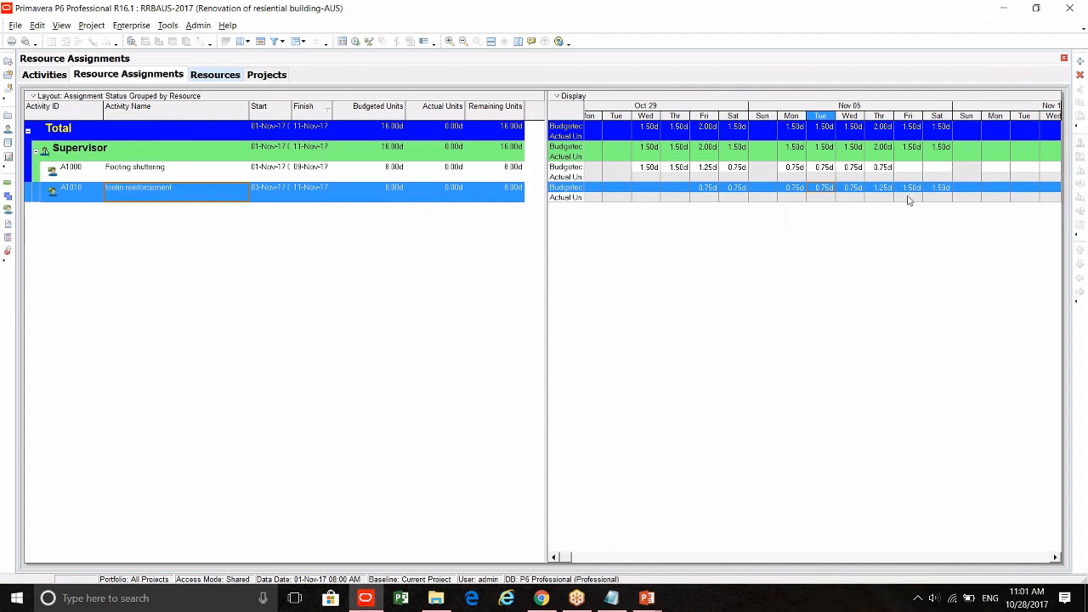
# - Set the Supervisor's budgeted units on Footing shuttering (A1000) to 2 for Wednesday and Thursday of the Oct 29 week
pyautogui.click(646, 170)
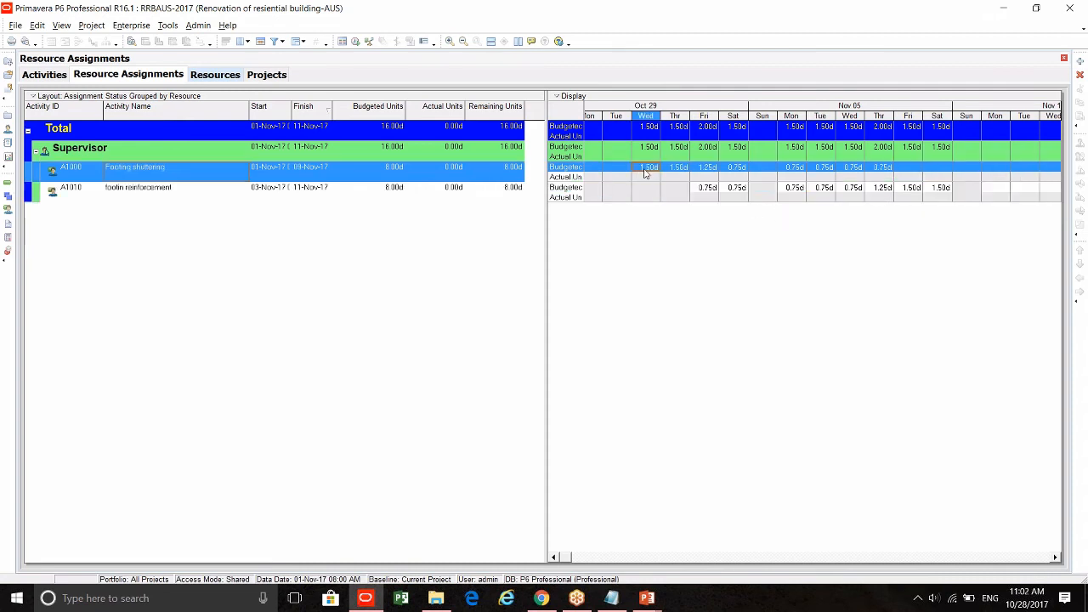
pyautogui.click(675, 170)
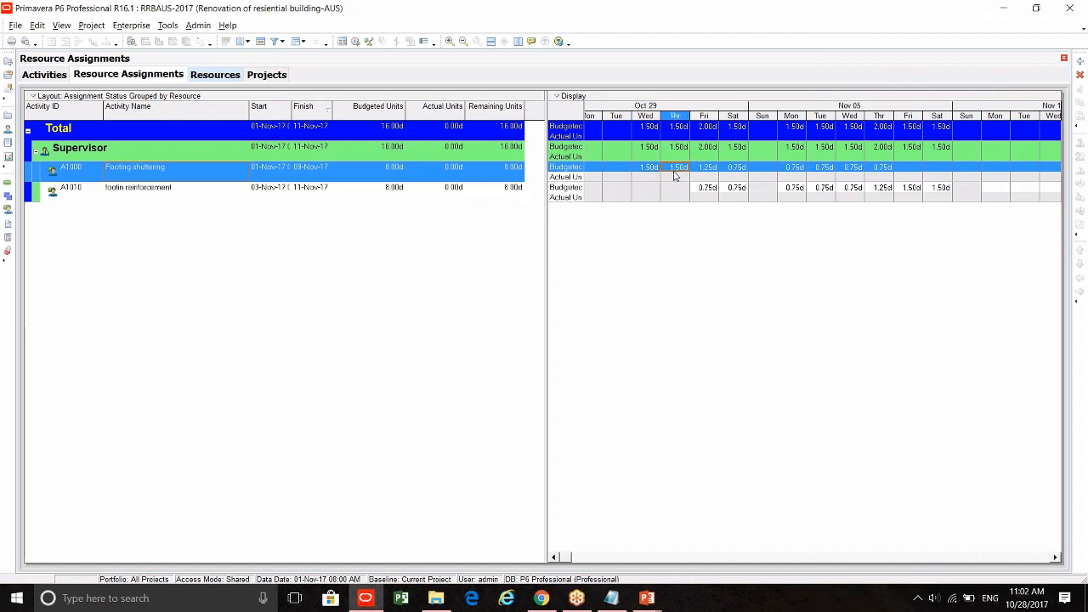
pyautogui.click(652, 169)
pyautogui.write('2')
pyautogui.press('Return')
pyautogui.click(672, 168)
pyautogui.write('2')
pyautogui.press('Return')
# - Set the budgeted units of both A1000 and A1010 to 1 for Friday and Saturday of the Oct 29 week
pyautogui.click(696, 169)
pyautogui.write('1')
pyautogui.press('Return')
pyautogui.click(699, 189)
pyautogui.write('1')
pyautogui.press('Return')
pyautogui.click(733, 169)
pyautogui.write('1')
pyautogui.press('Return')
pyautogui.click(733, 189)
pyautogui.write('1')
pyautogui.press('Return')
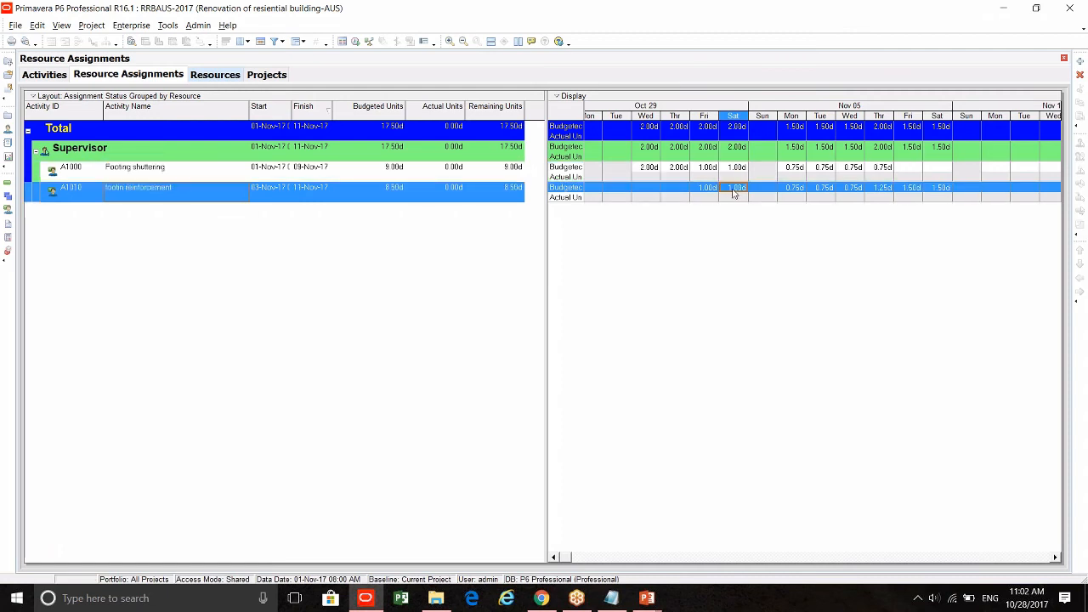
# - Set the budgeted units of both A1000 and A1010 to 1 for Monday and Tuesday of the Nov 05 week
pyautogui.click(790, 169)
pyautogui.write('1')
pyautogui.press('Return')
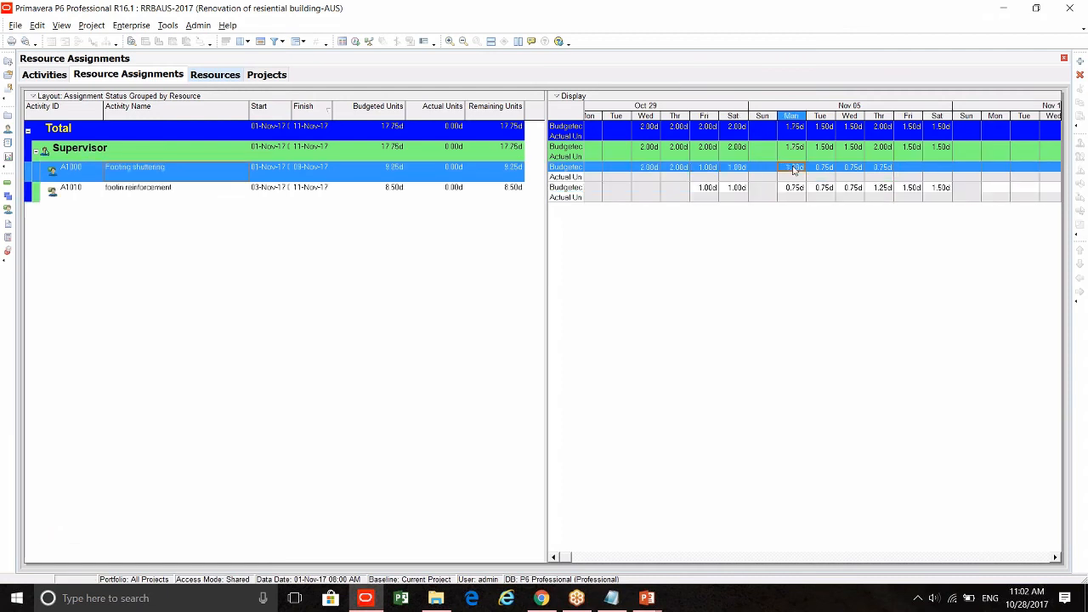
pyautogui.click(792, 188)
pyautogui.write('1.00d')
pyautogui.press('Return')
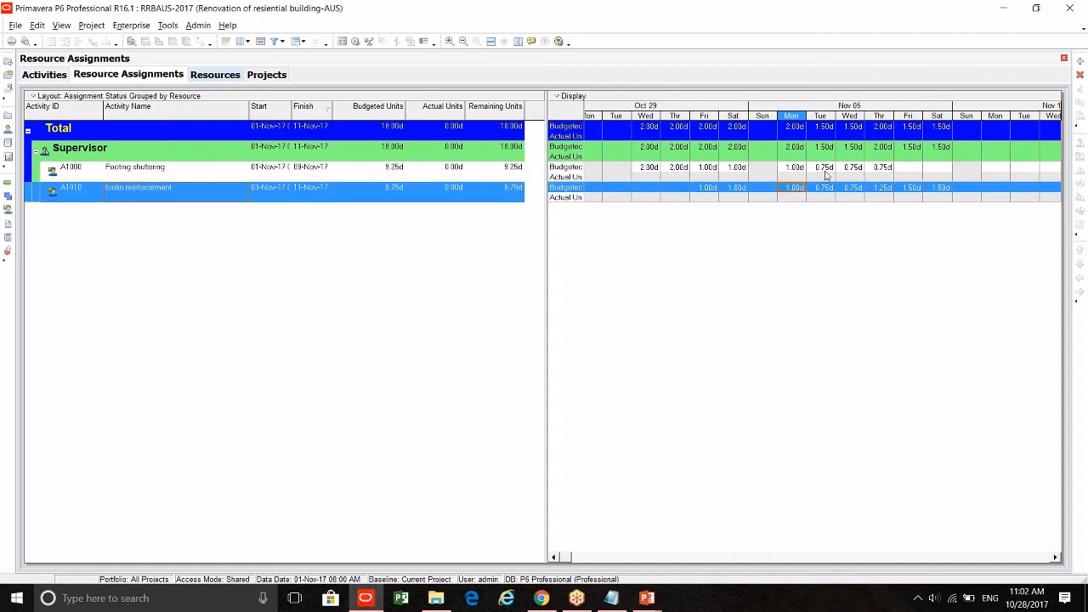
pyautogui.click(824, 169)
pyautogui.write('1.00d')
pyautogui.press('Return')
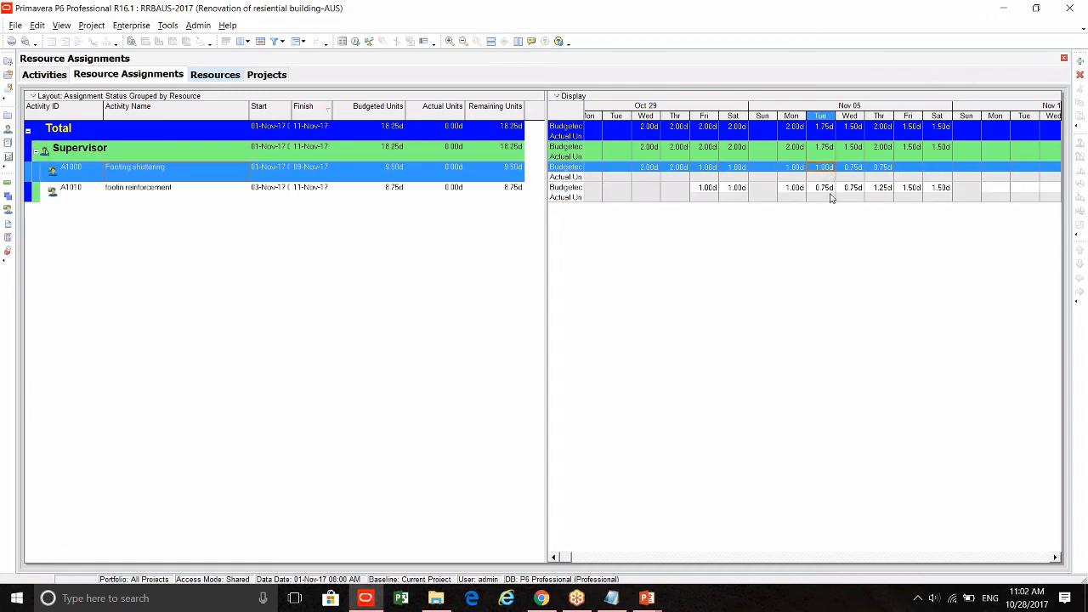
pyautogui.click(826, 189)
pyautogui.write('1')
pyautogui.press('Return')
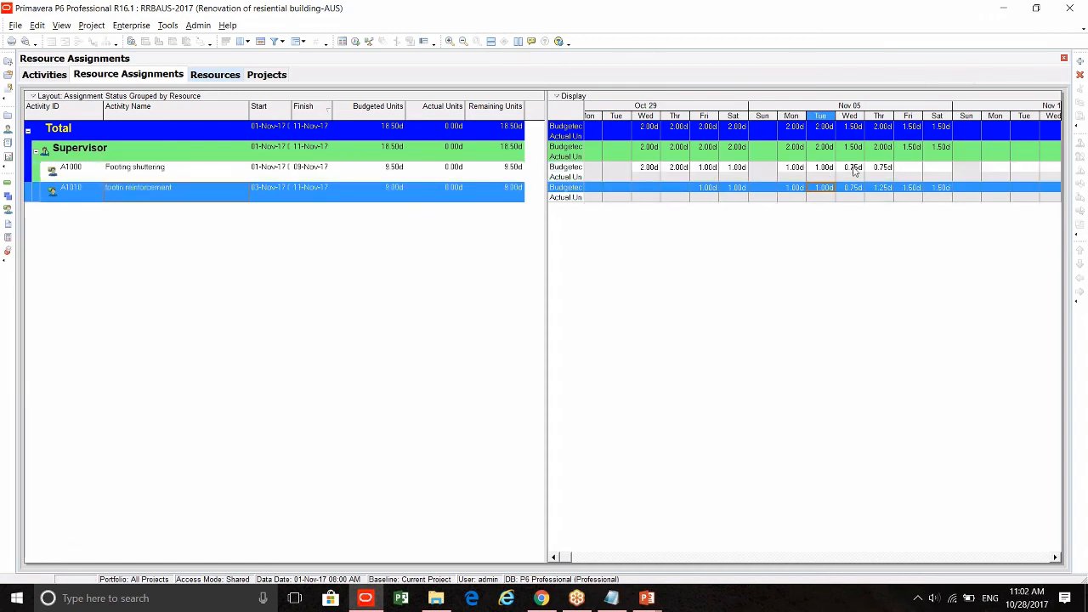
# - Set the budgeted units of both A1000 and A1010 to 1 for Wednesday and Thursday of the Nov 05 week
pyautogui.click(854, 169)
pyautogui.write('1')
pyautogui.press('Return')
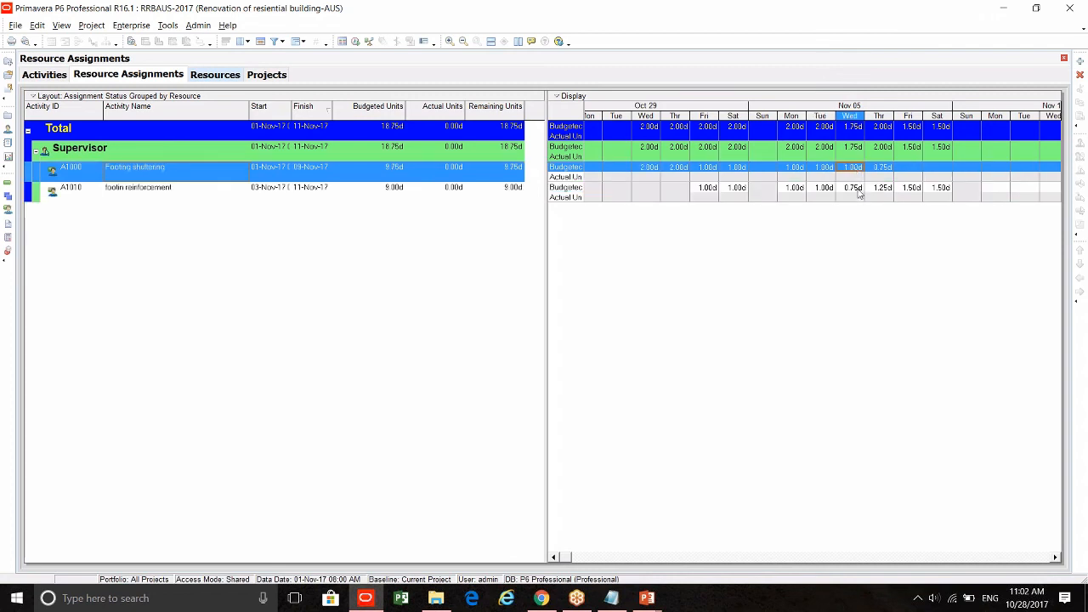
pyautogui.click(858, 189)
pyautogui.write('1')
pyautogui.press('Return')
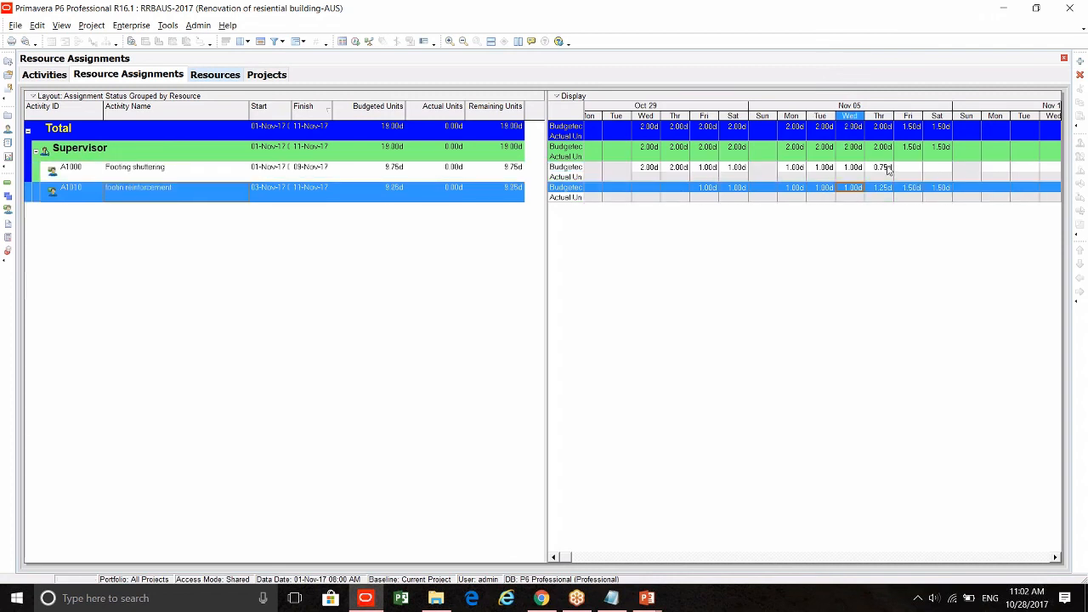
pyautogui.click(886, 169)
pyautogui.write('1.00d')
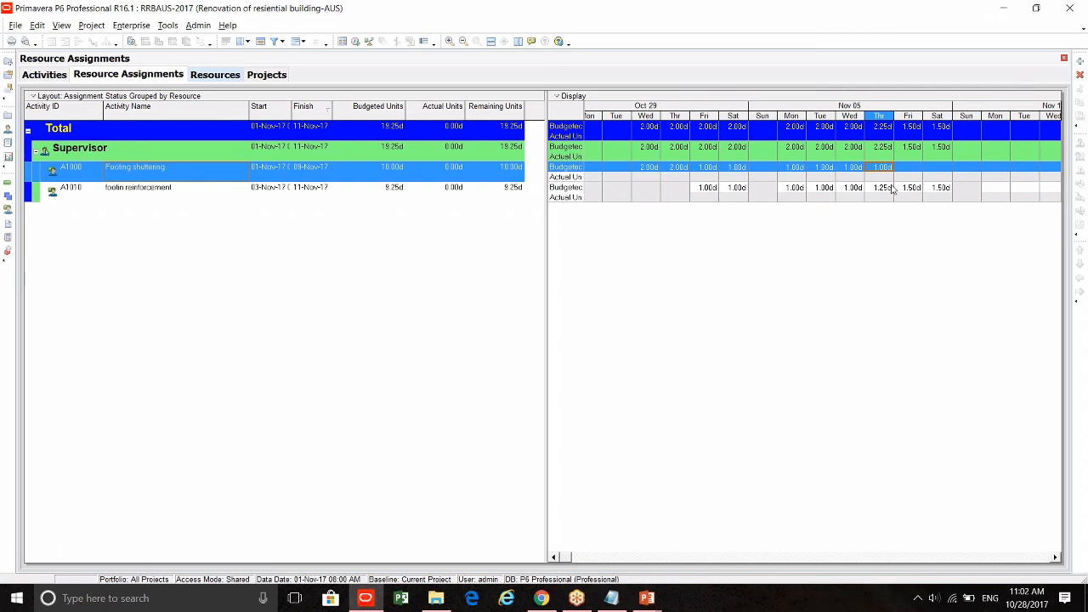
pyautogui.press('Return')
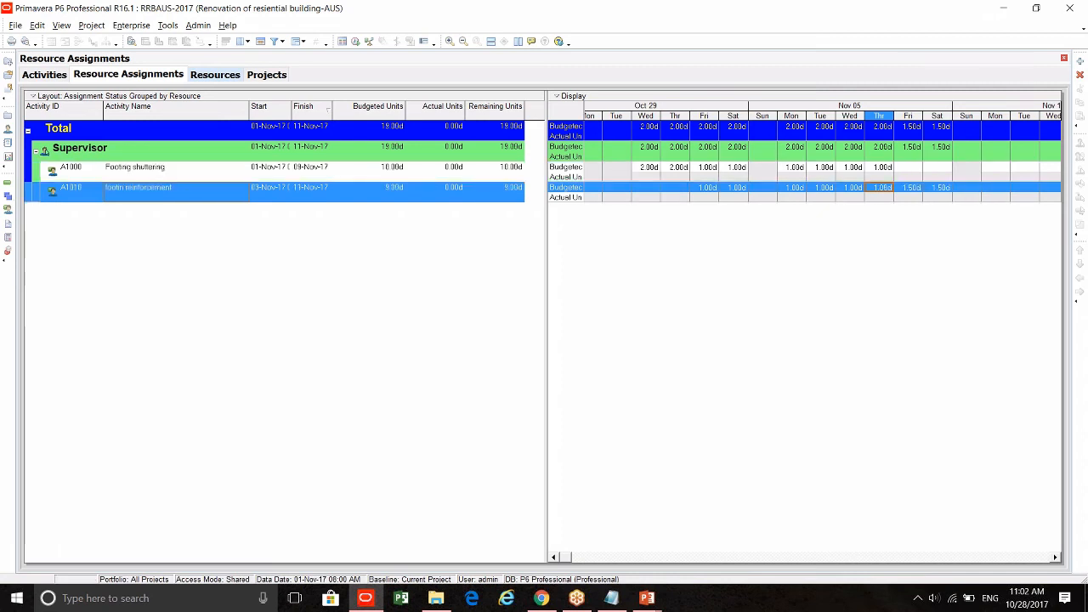
# - Set the budgeted units of footin reinforcement (A1010) to 2 for Friday and Saturday of the Nov 05 week
pyautogui.click(900, 188)
pyautogui.write('2')
pyautogui.press('Return')
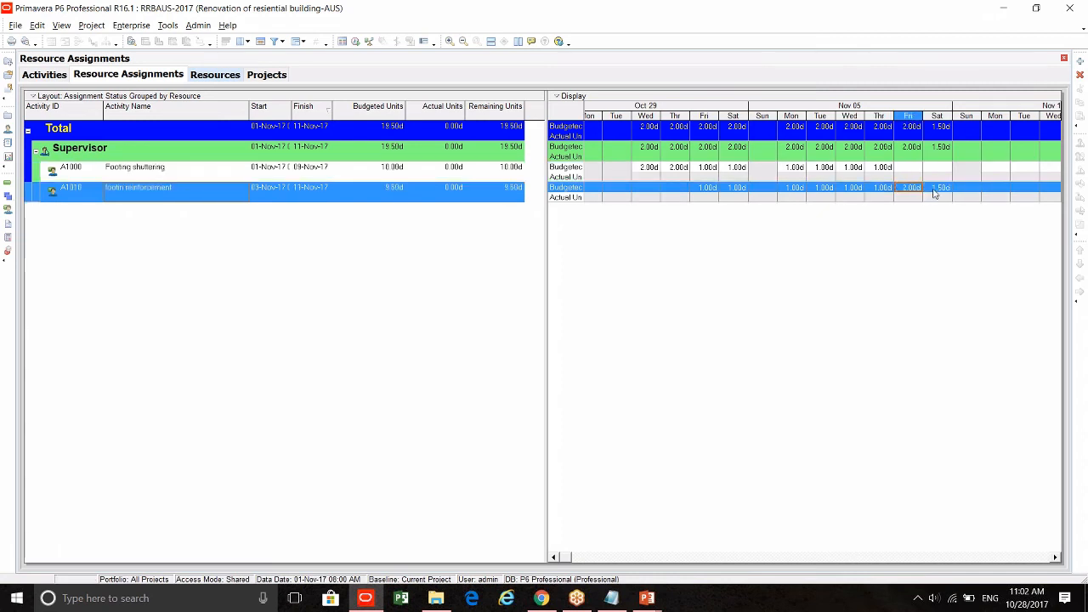
pyautogui.click(935, 189)
pyautogui.write('2')
pyautogui.press('Return')
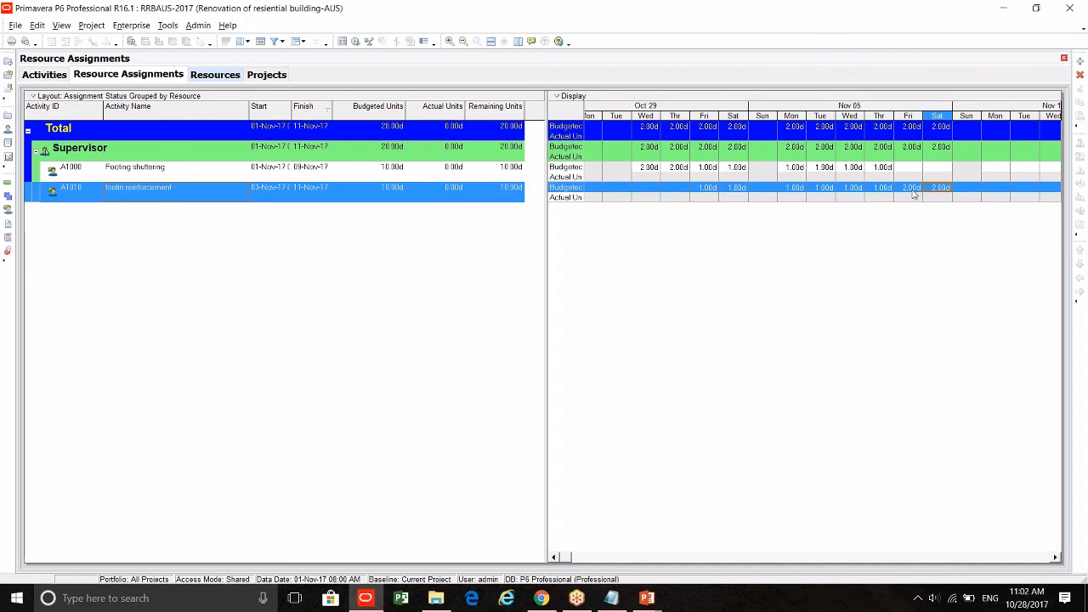
pyautogui.click(912, 189)
pyautogui.click(795, 189)
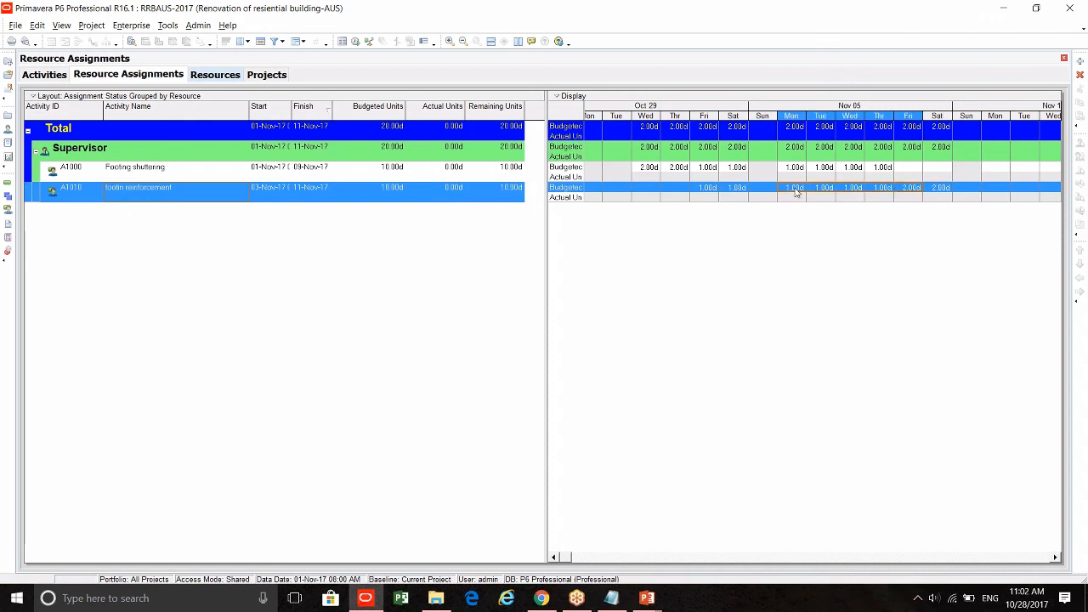
pyautogui.rightClick(796, 189)
pyautogui.click(781, 255)
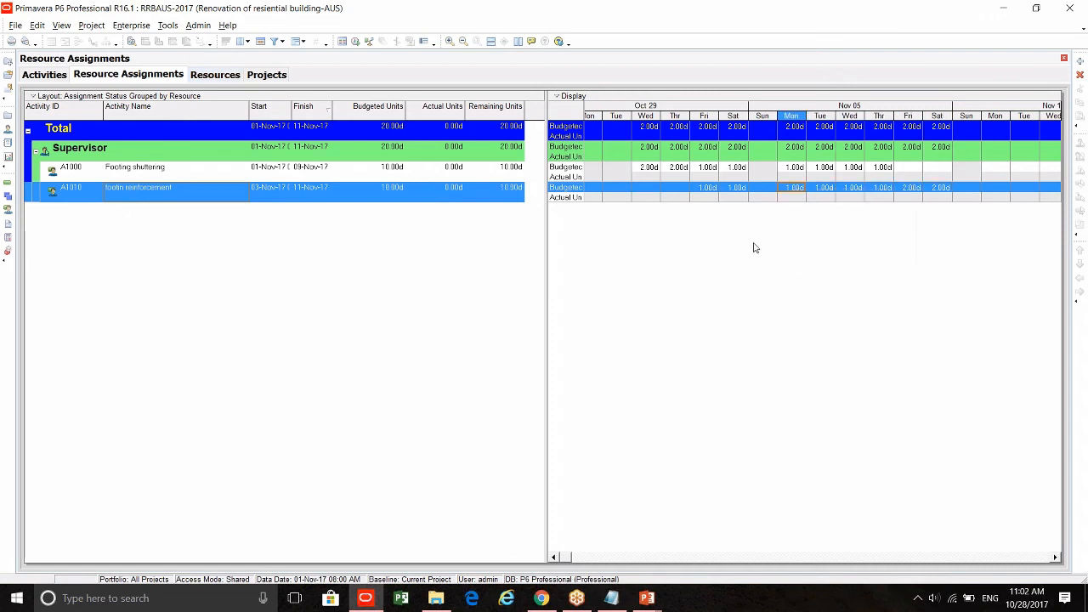
# - Return to the activities and examine the Supervisor's usage histogram across the Oct 29 and Nov 05 weeks
pyautogui.click(63, 75)
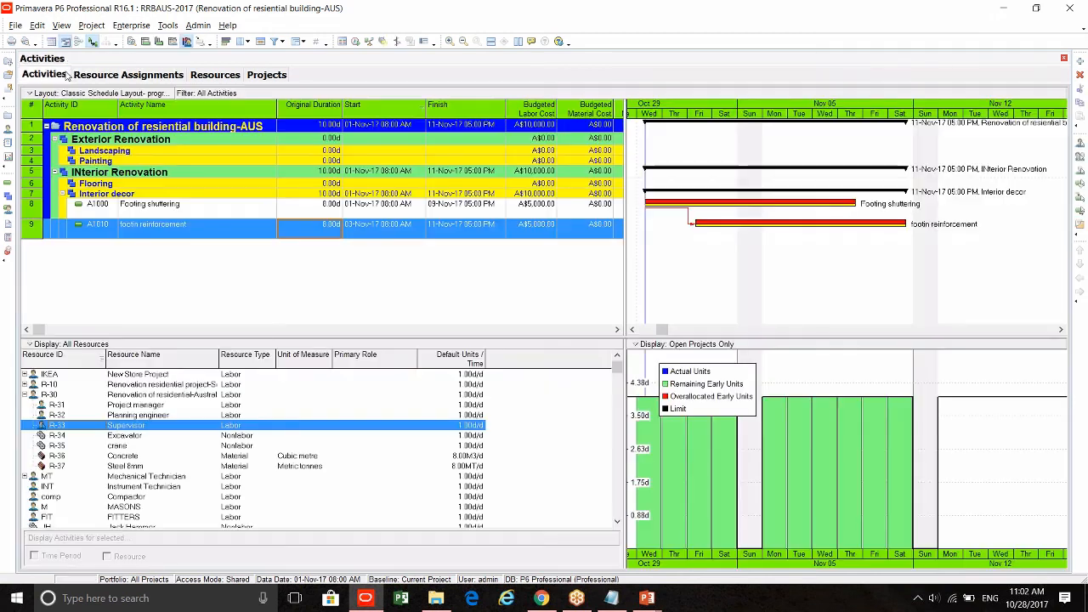
pyautogui.moveTo(853, 564); pyautogui.dragTo(948, 561)
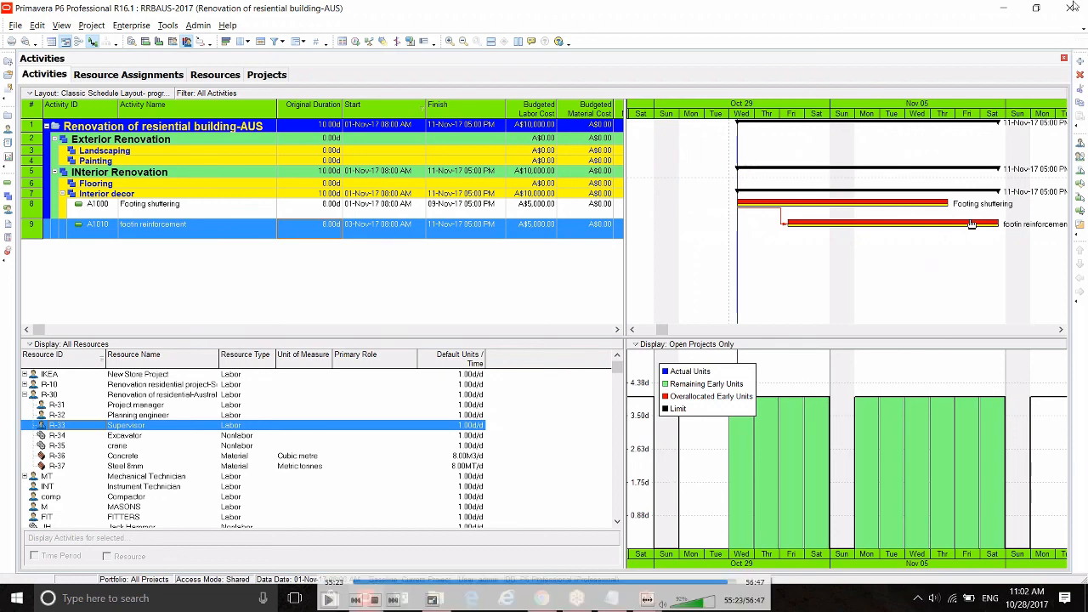
# - Close the video player and launch PowerPoint 2016 with a blank presentation
pyautogui.press('Escape')
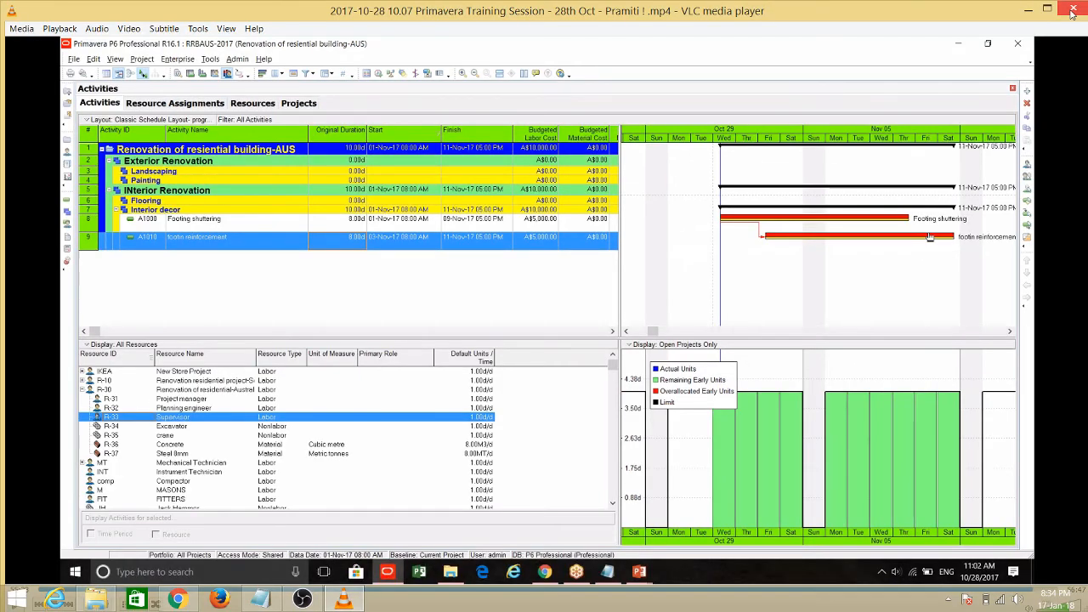
pyautogui.click(1073, 12)
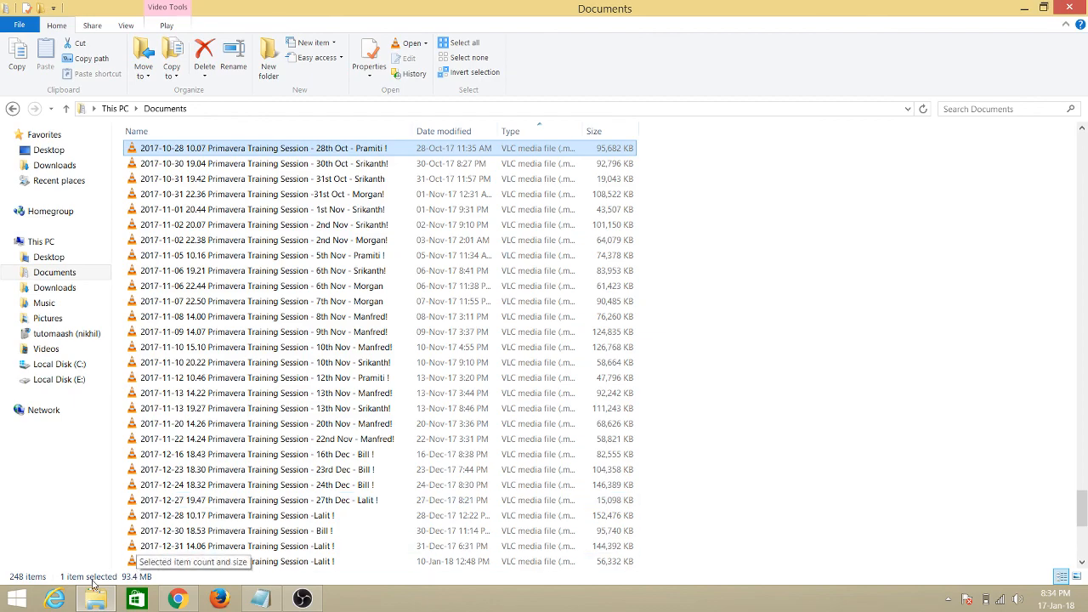
pyautogui.click(14, 603)
pyautogui.write('po')
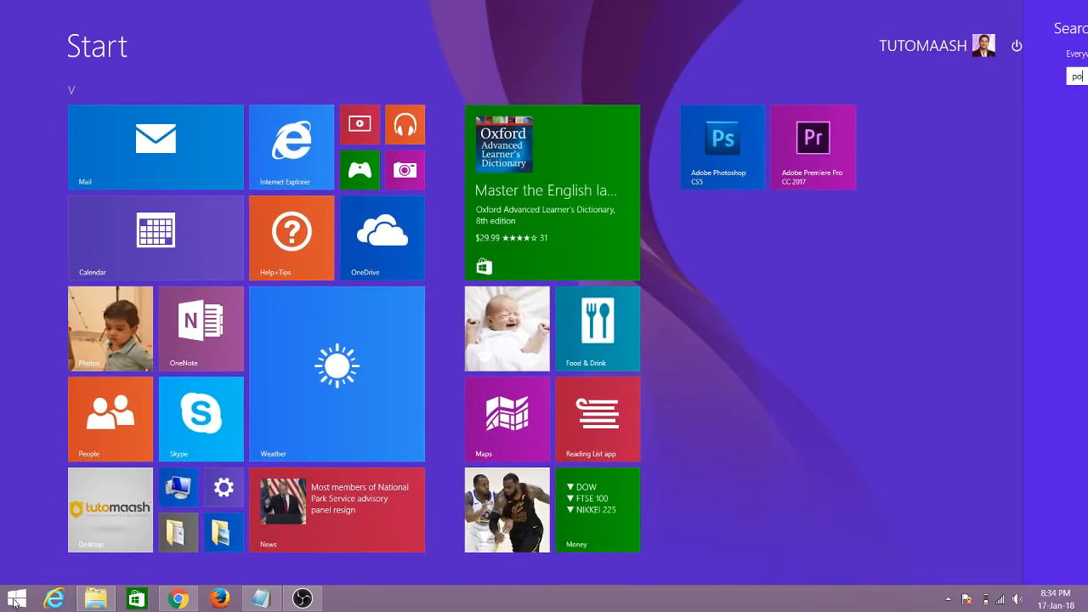
pyautogui.write('werPoint 2016')
pyautogui.press('Return')
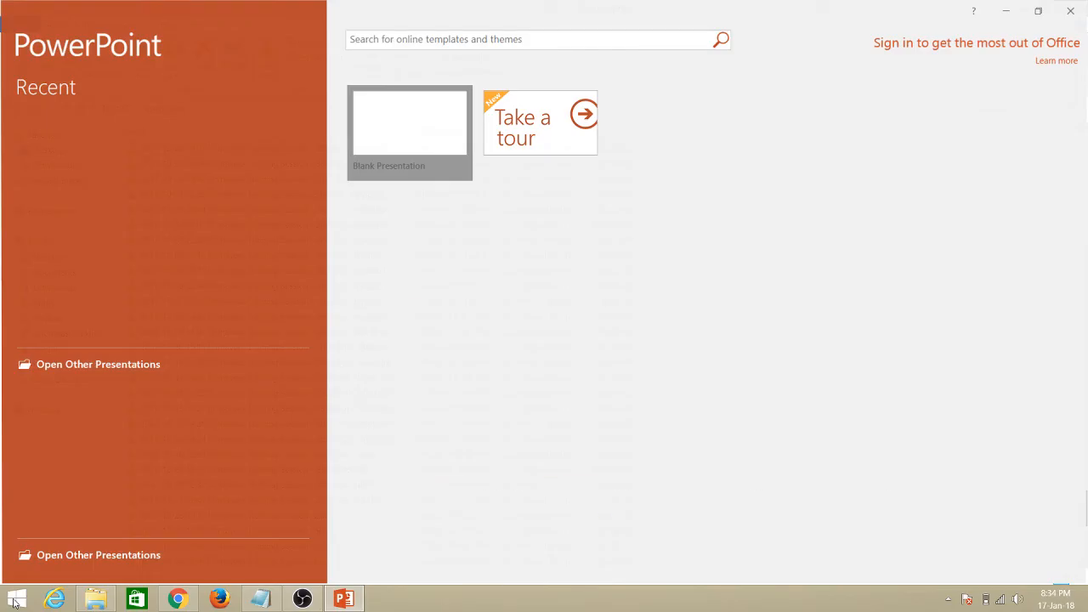
pyautogui.click(418, 160)
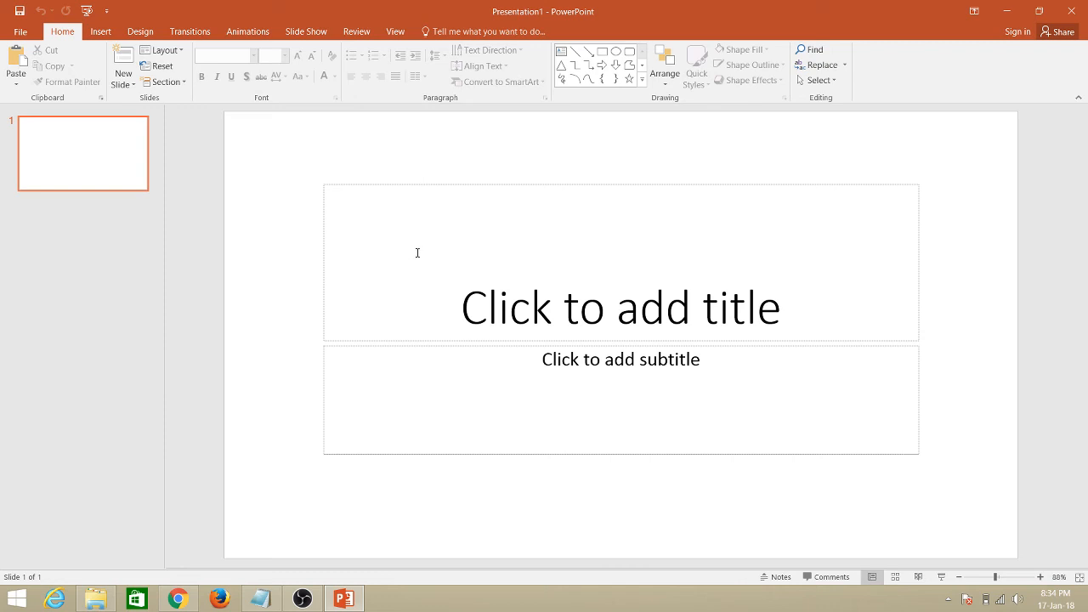
# - Enter the closing text "THANKS FOR WATH" as the beginning of the first slide's title
pyautogui.click(417, 251)
pyautogui.write('THANKS FOR WATCH')
pyautogui.press('BackSpace')
pyautogui.press('BackSpace')
pyautogui.write('H')
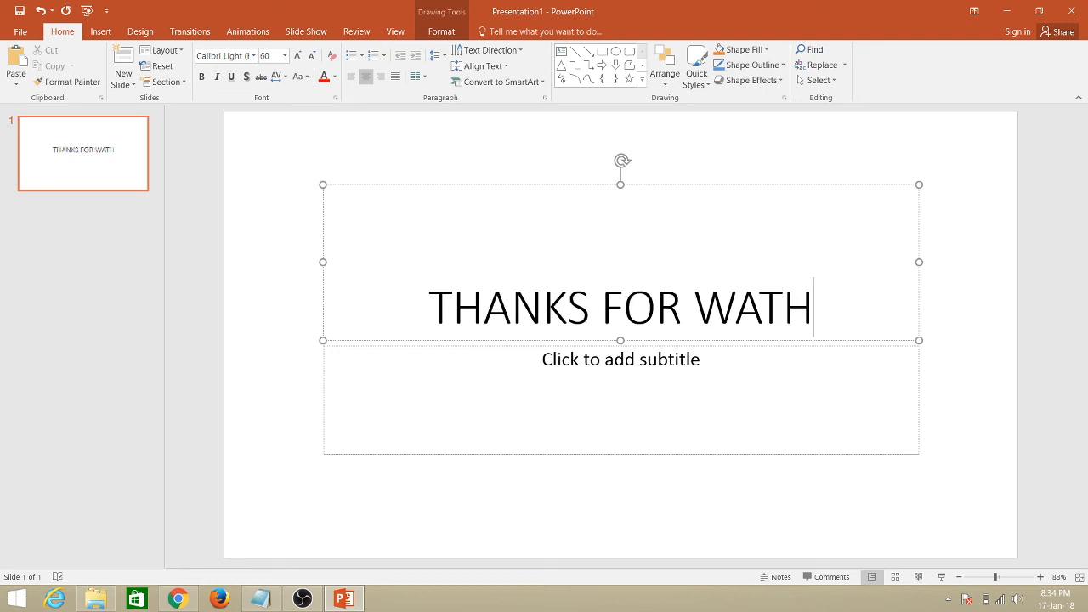